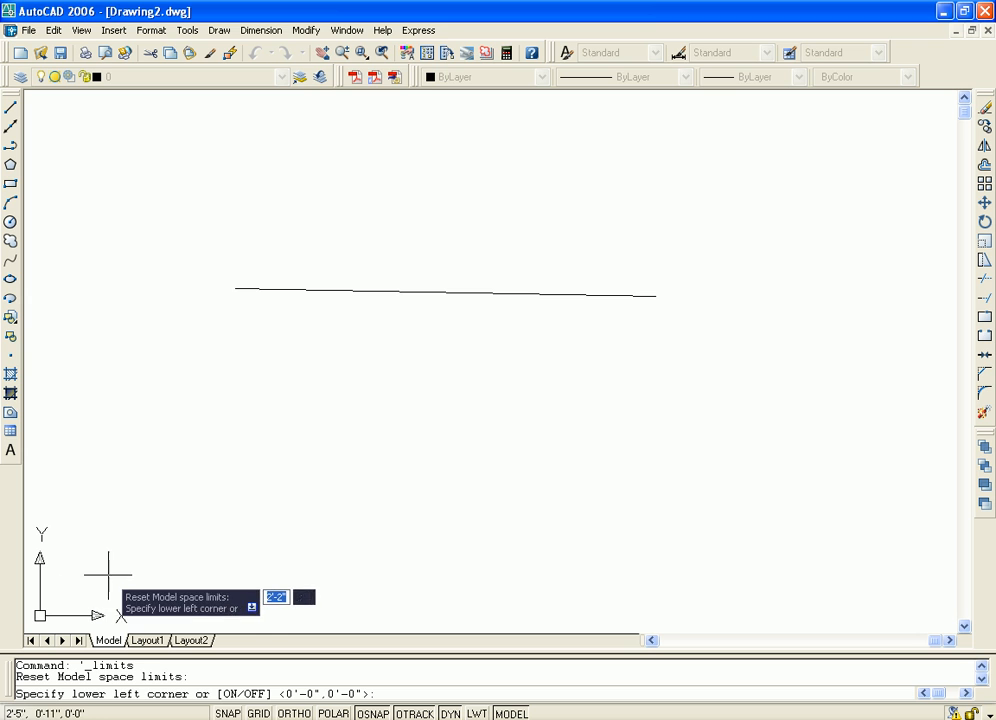
Set the model space limits from about 1'-10",0'-7" at the lower-left corner to about 14'-4",7'-8" at the upper-right corner
key("Return")
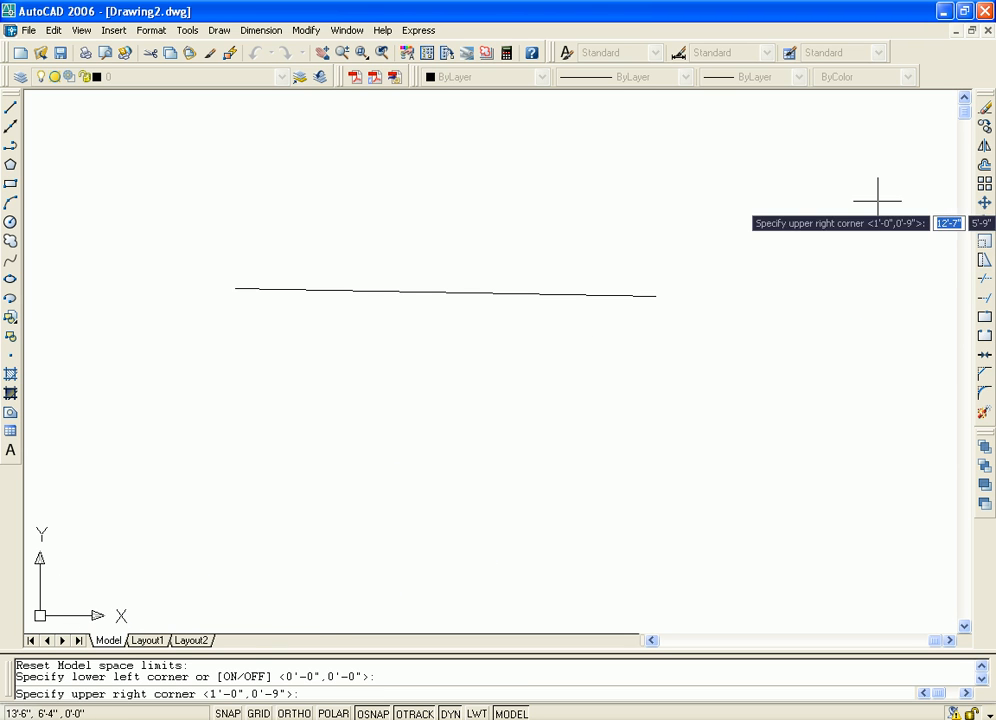
left_click(934, 108)
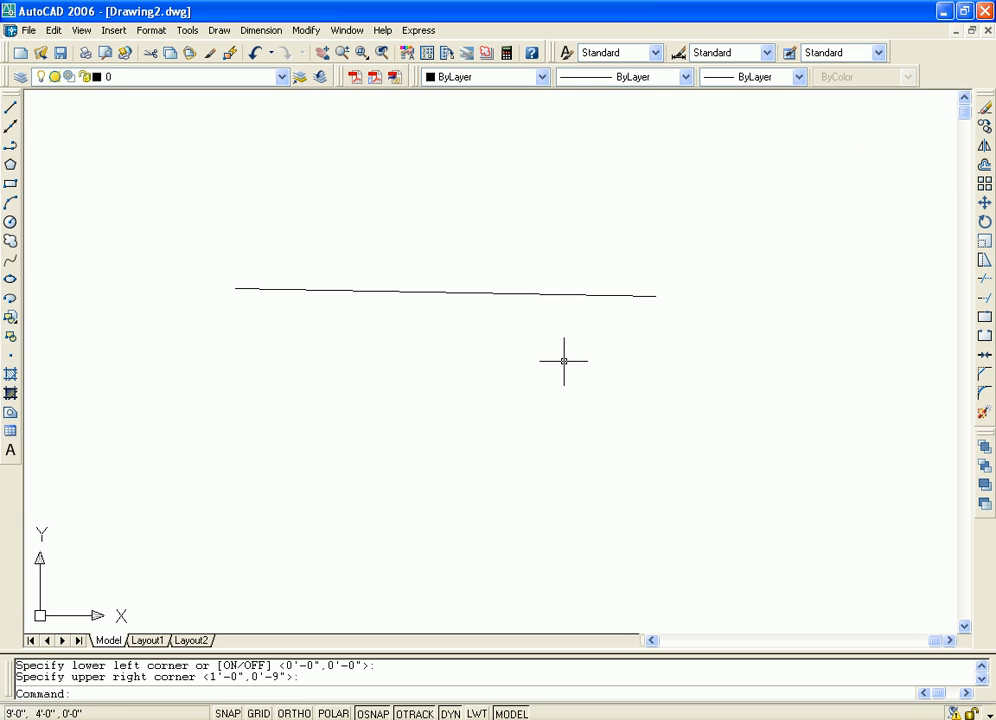
Erase the single near-horizontal line from the drawing
scroll(577, 331, "down", 2)
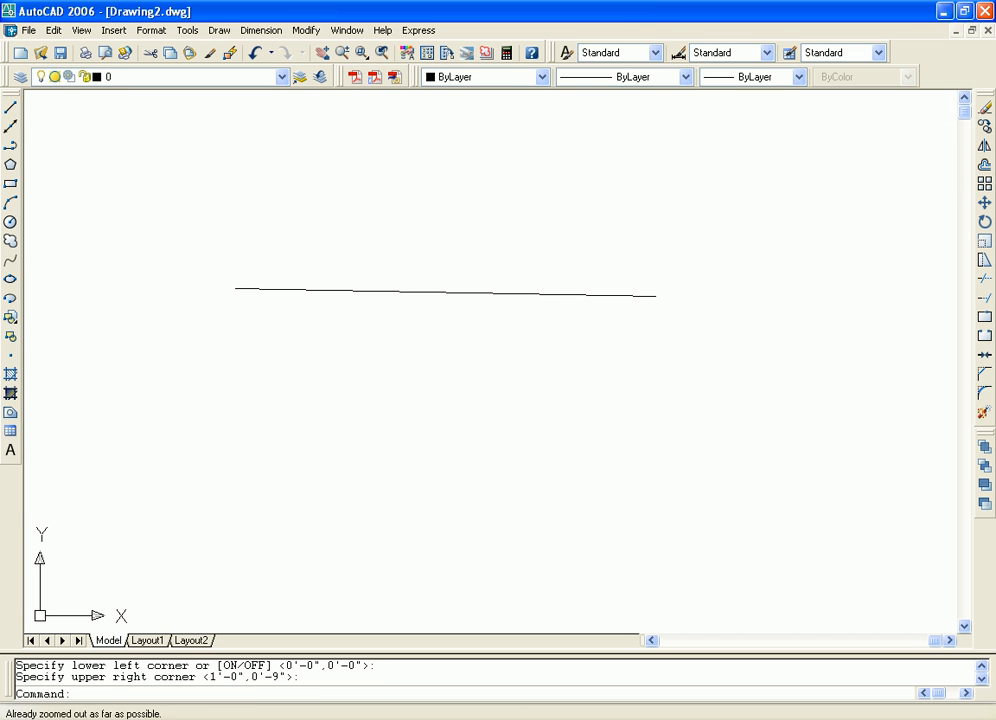
left_click(182, 267)
left_click(741, 332)
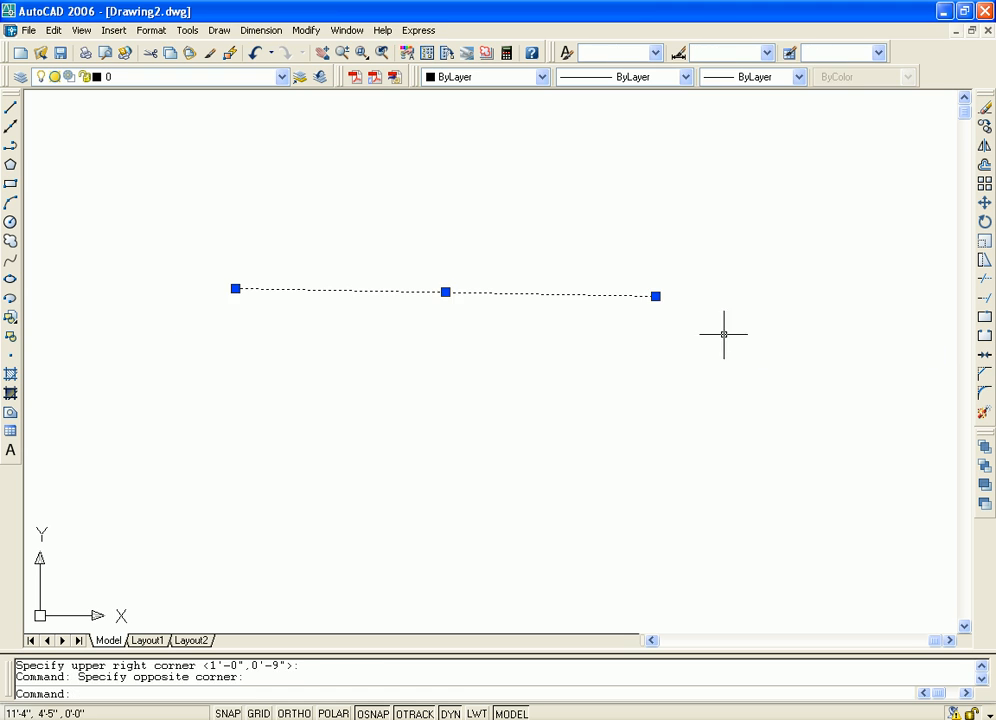
key("Delete")
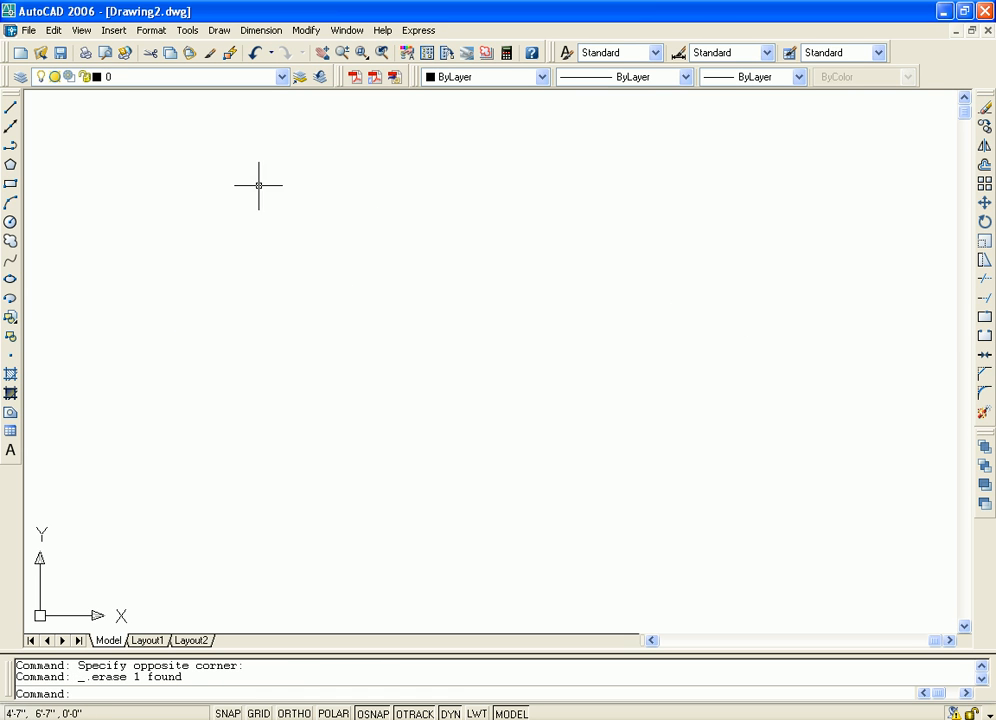
Reset the drawing limits with two picked corners so they span nearly the whole visible drawing area
left_click(152, 32)
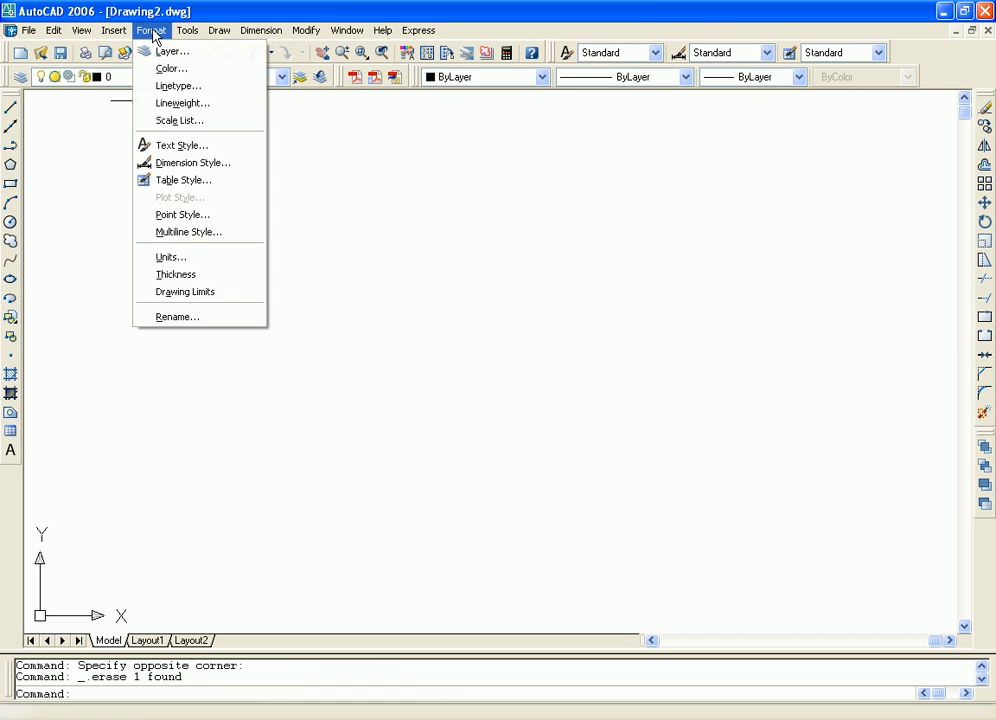
left_click(205, 293)
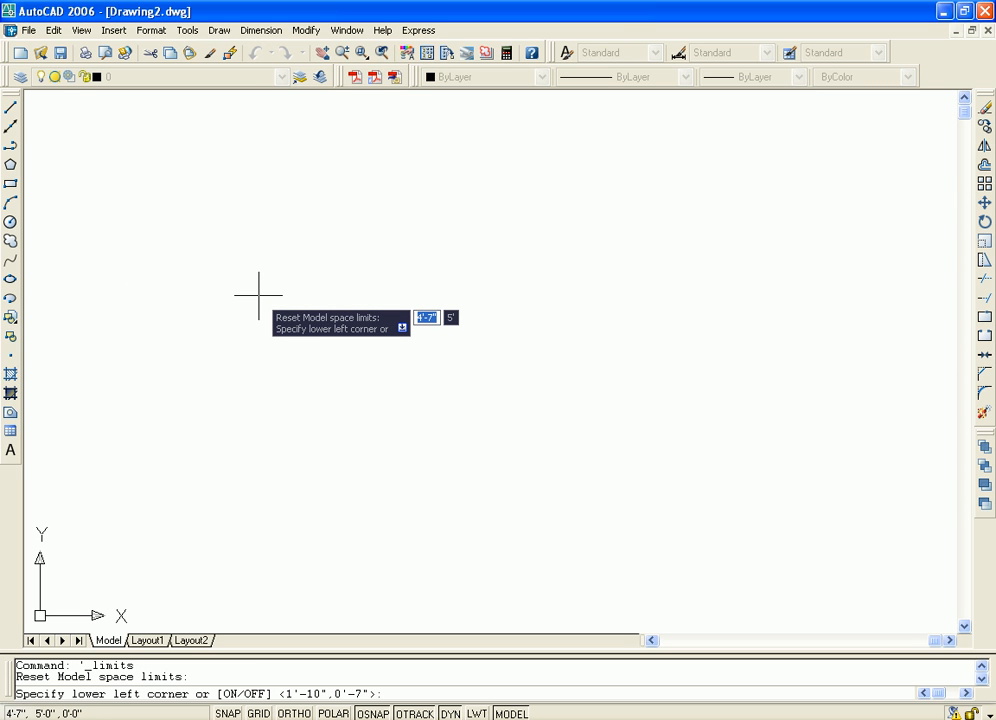
left_click(56, 607)
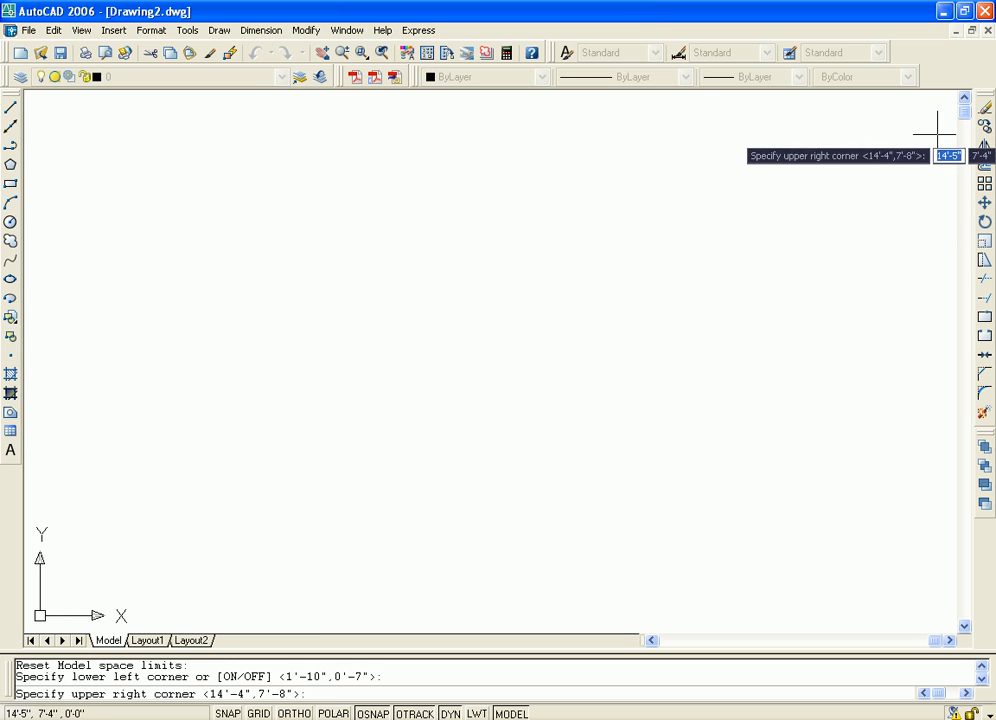
left_click(948, 103)
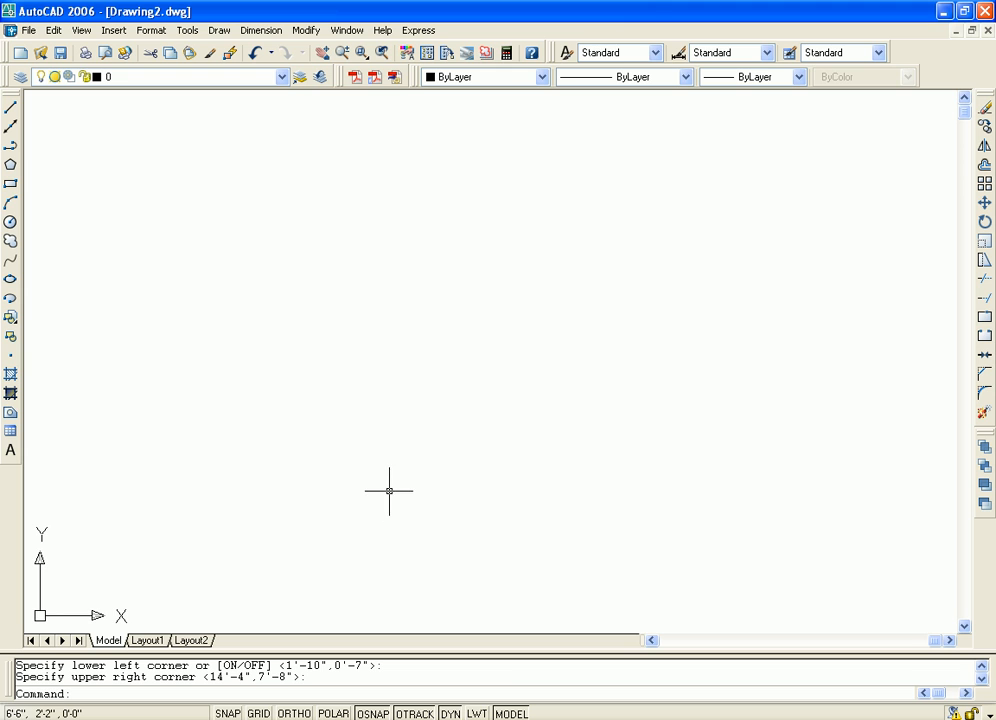
Turn on the grid display and bring the grid area covering the drawing limits into view
middle_click_drag(502, 244, 327, 507)
middle_click_drag(499, 370, 692, 518)
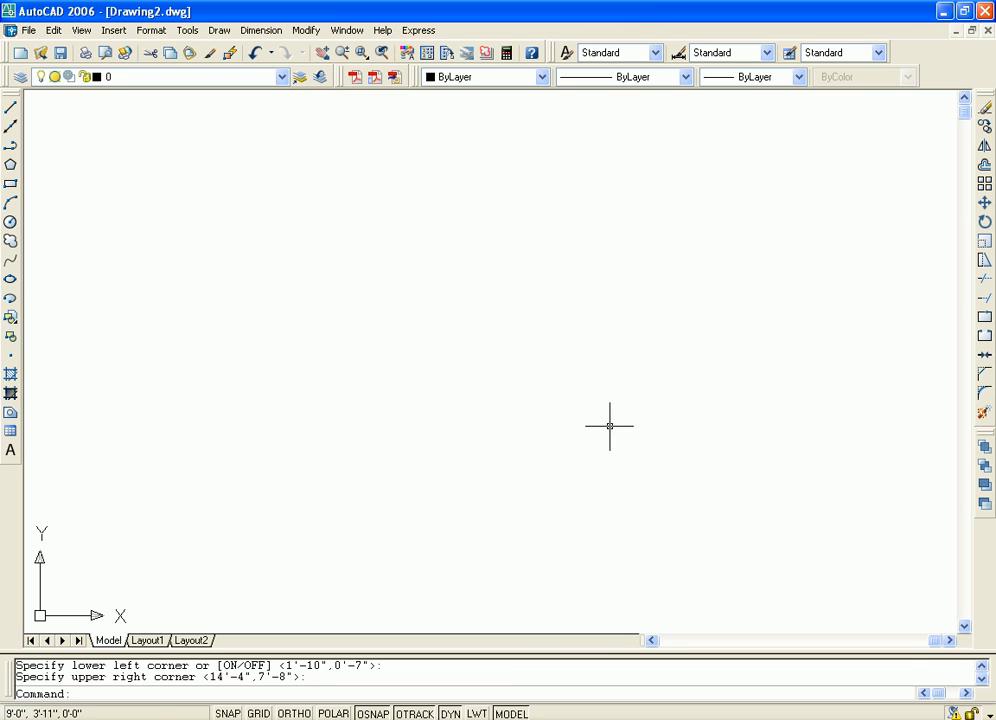
scroll(596, 429, "down", 2)
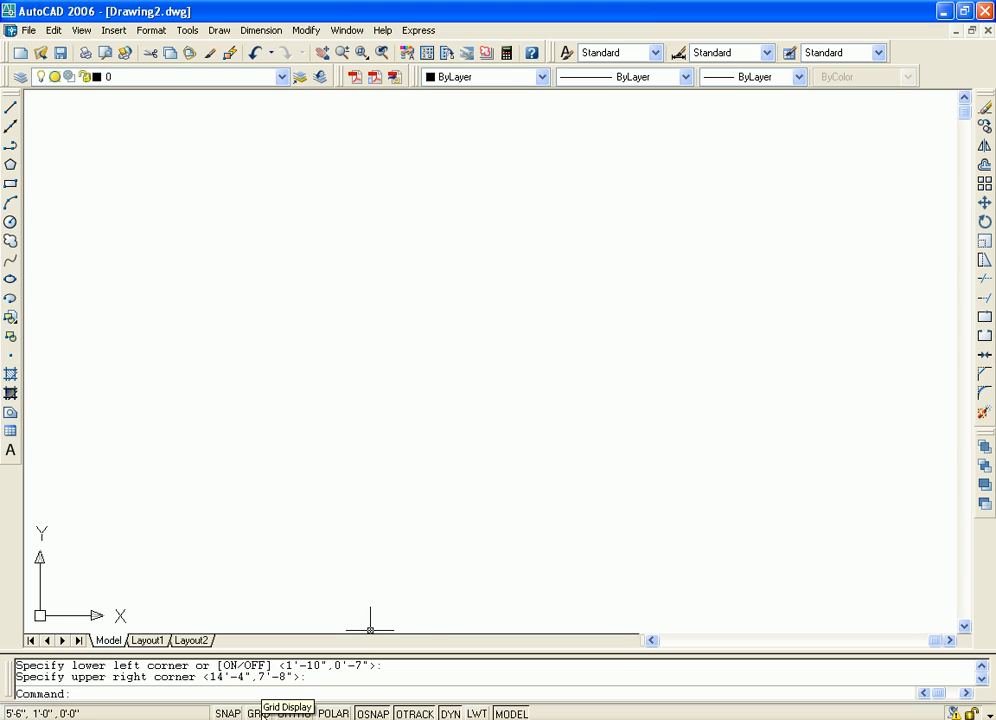
left_click(260, 712)
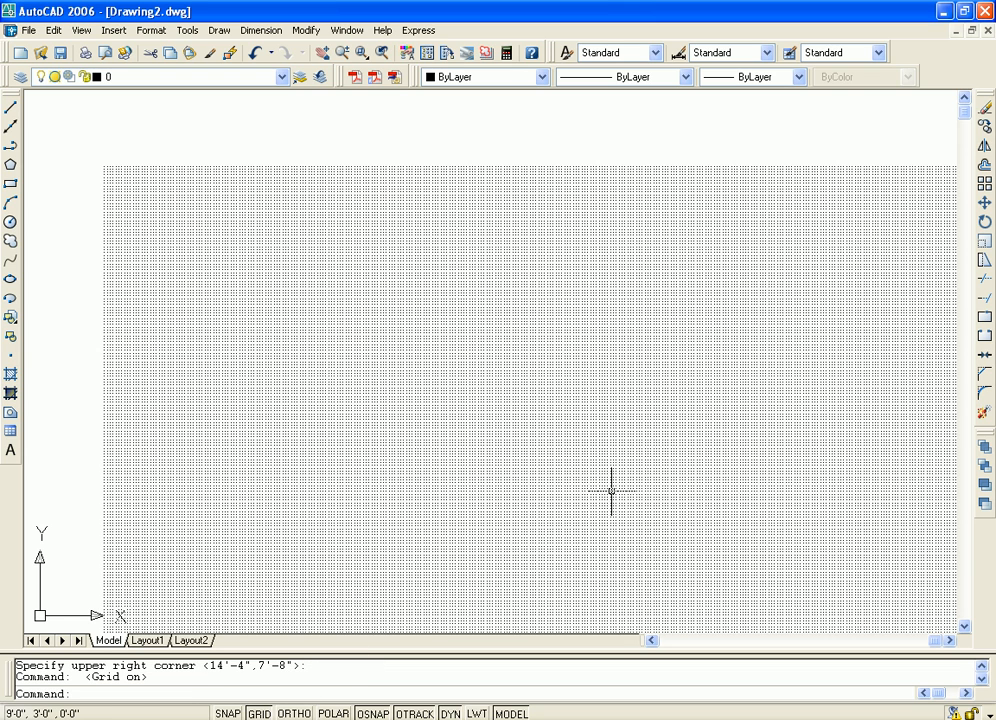
middle_click_drag(611, 491, 576, 481)
scroll(598, 455, "down", 2)
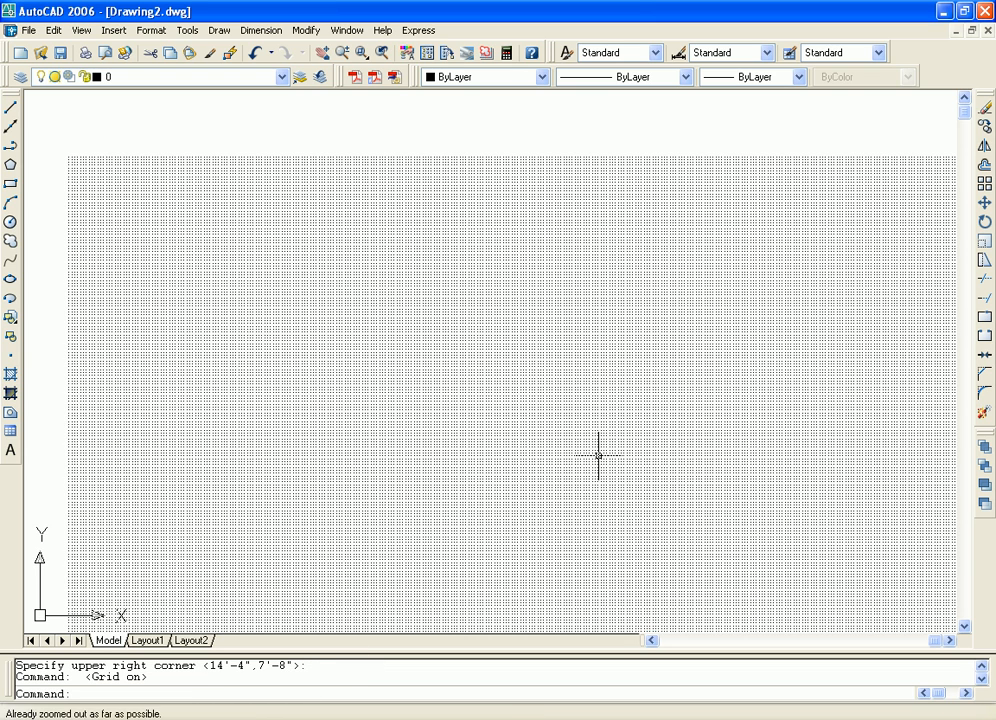
middle_click_drag(660, 371, 654, 339)
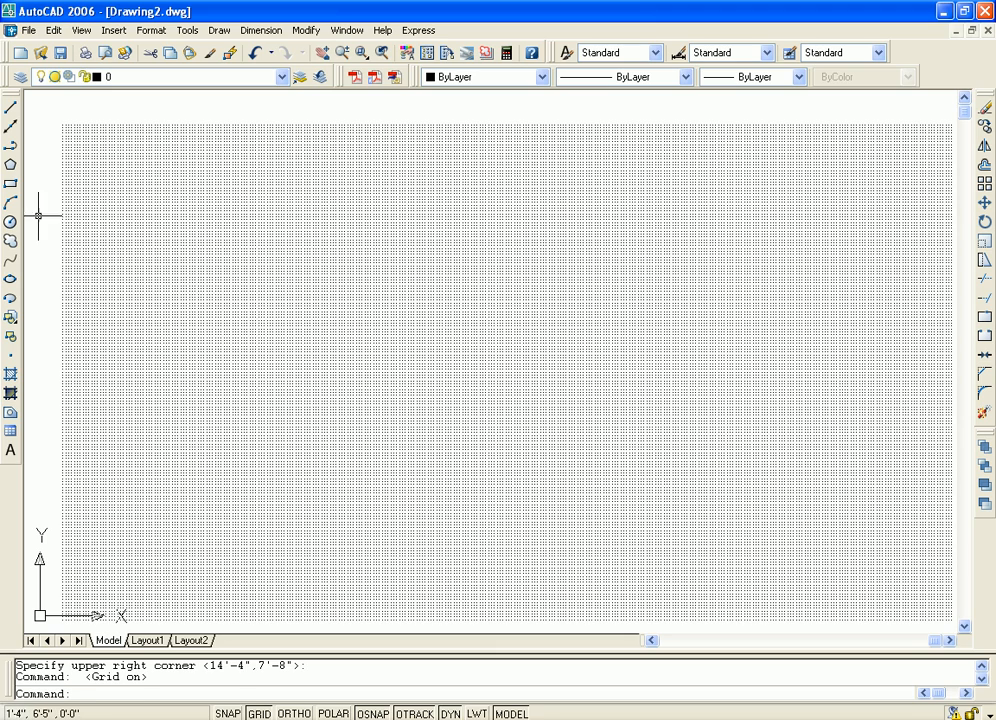
Draw two connected line segments inside the grid area and erase everything in the drawing
left_click(11, 108)
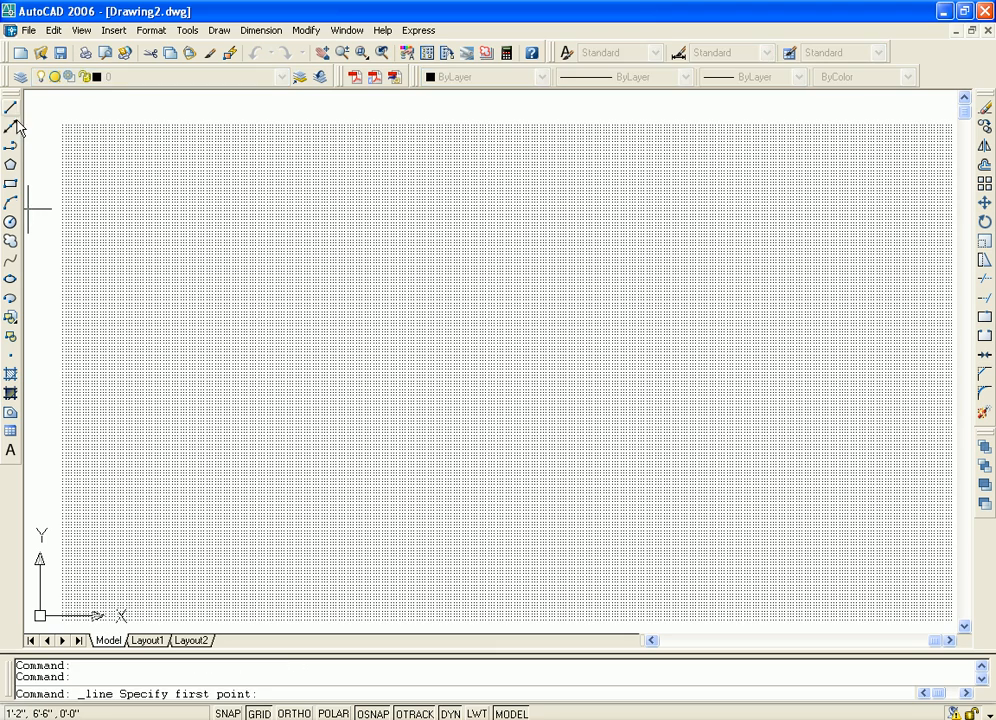
left_click(224, 356)
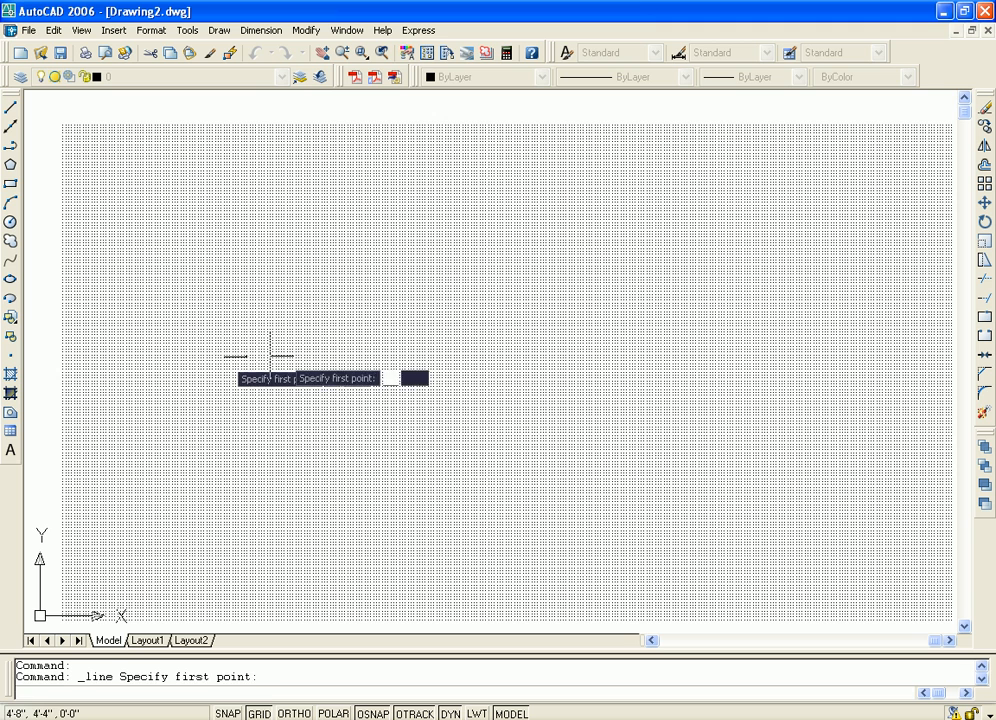
left_click(818, 231)
left_click(883, 402)
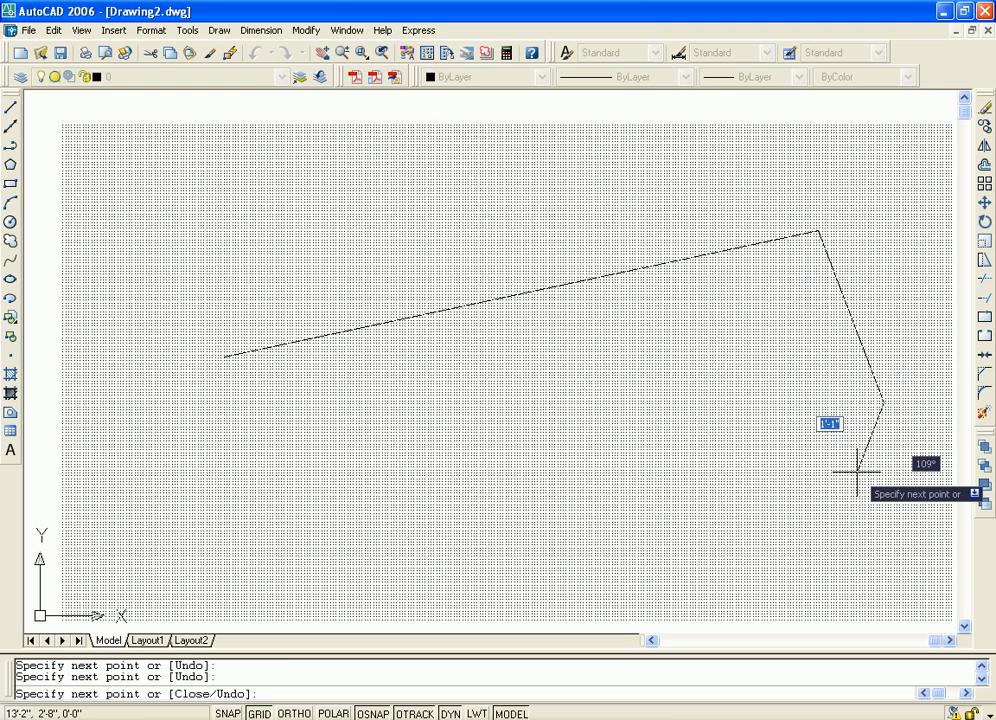
key("Escape")
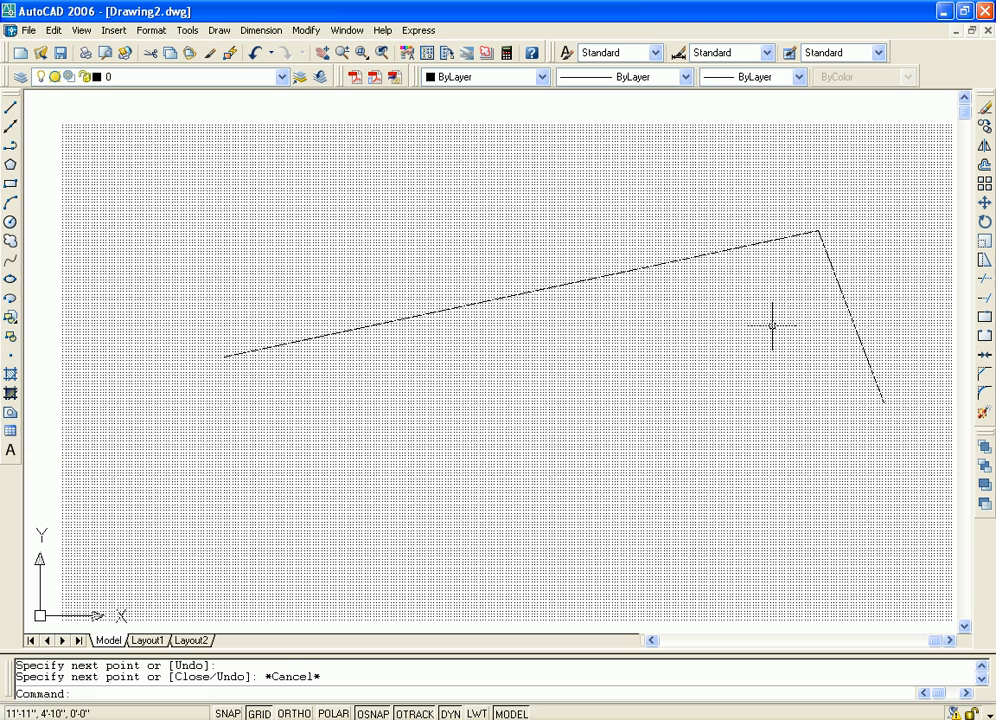
key("ctrl+a")
key("Delete")
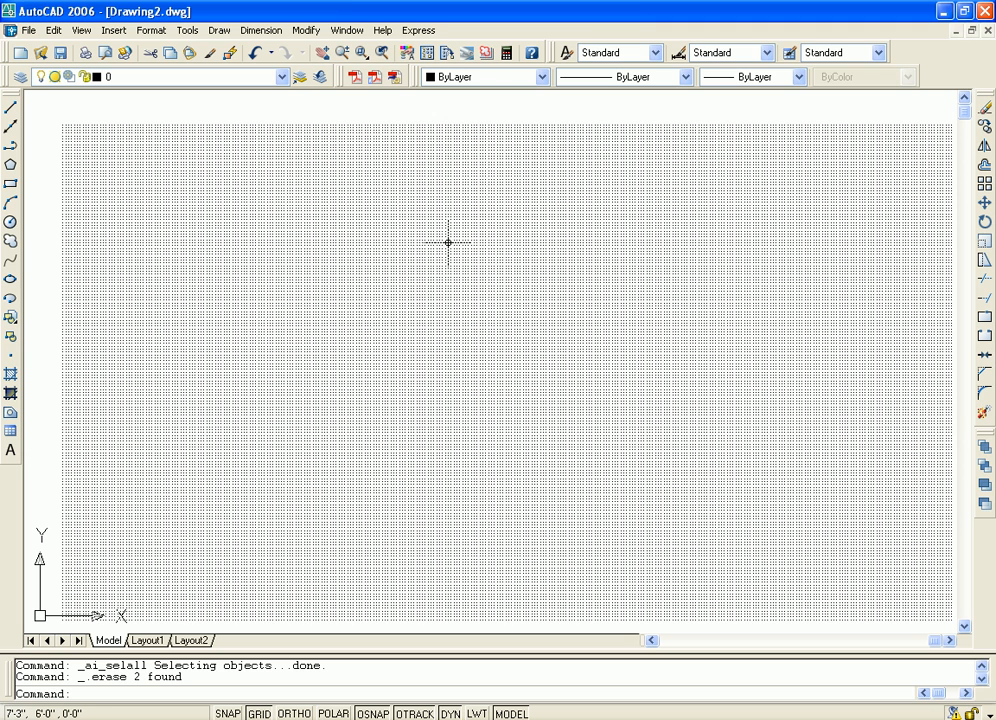
Close the current drawing and create a new one from the acad.dwt template
left_click(987, 33)
left_click(512, 403)
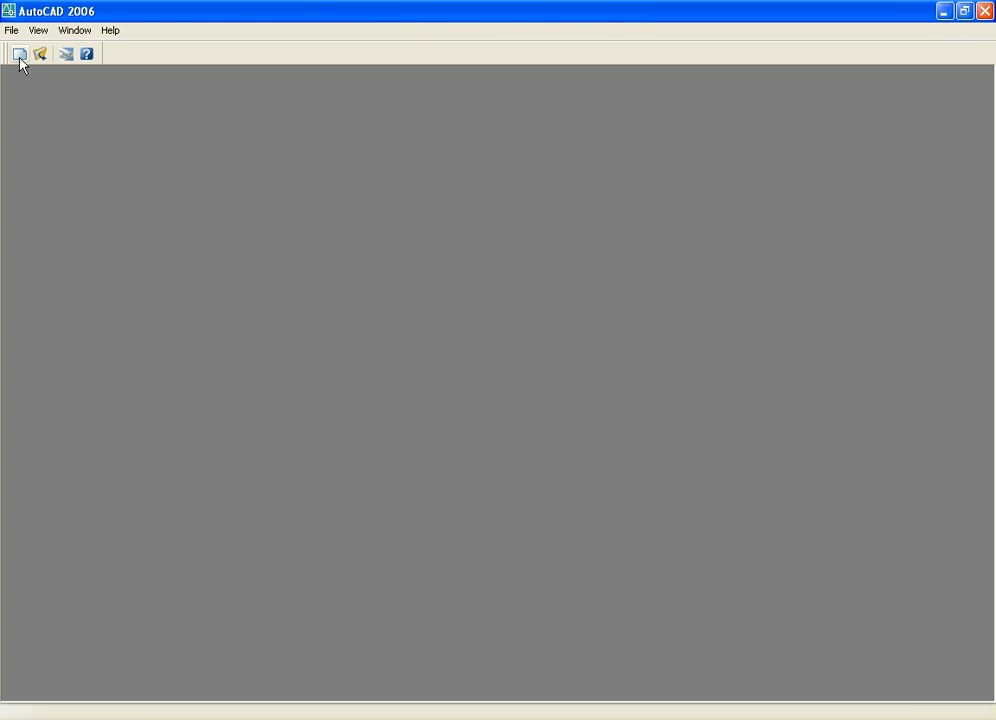
left_click(27, 59)
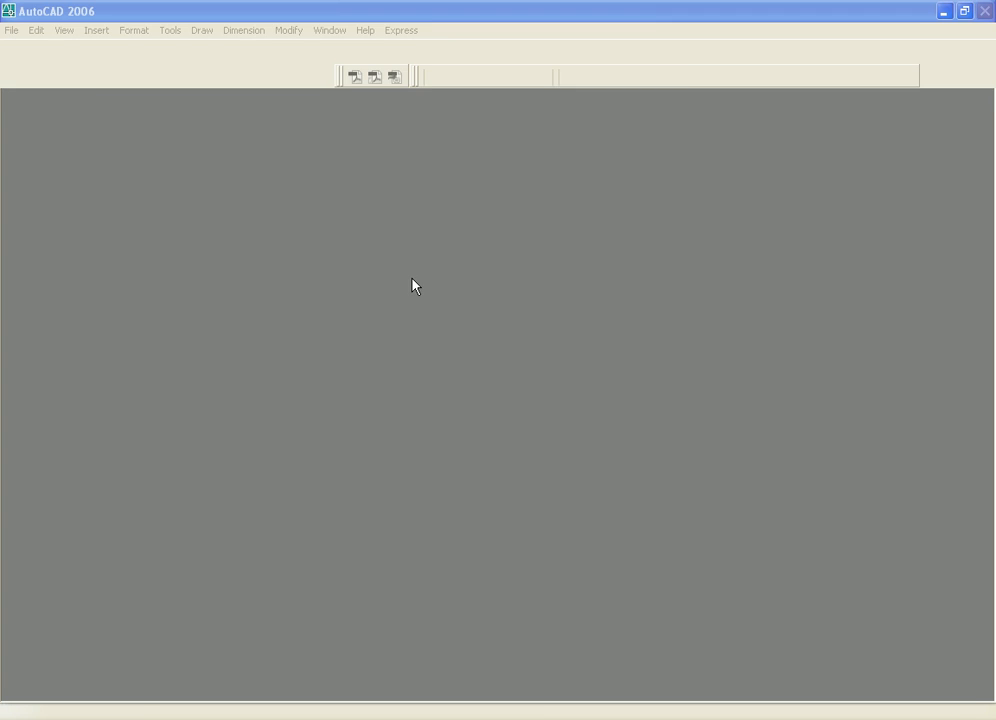
left_click(386, 299)
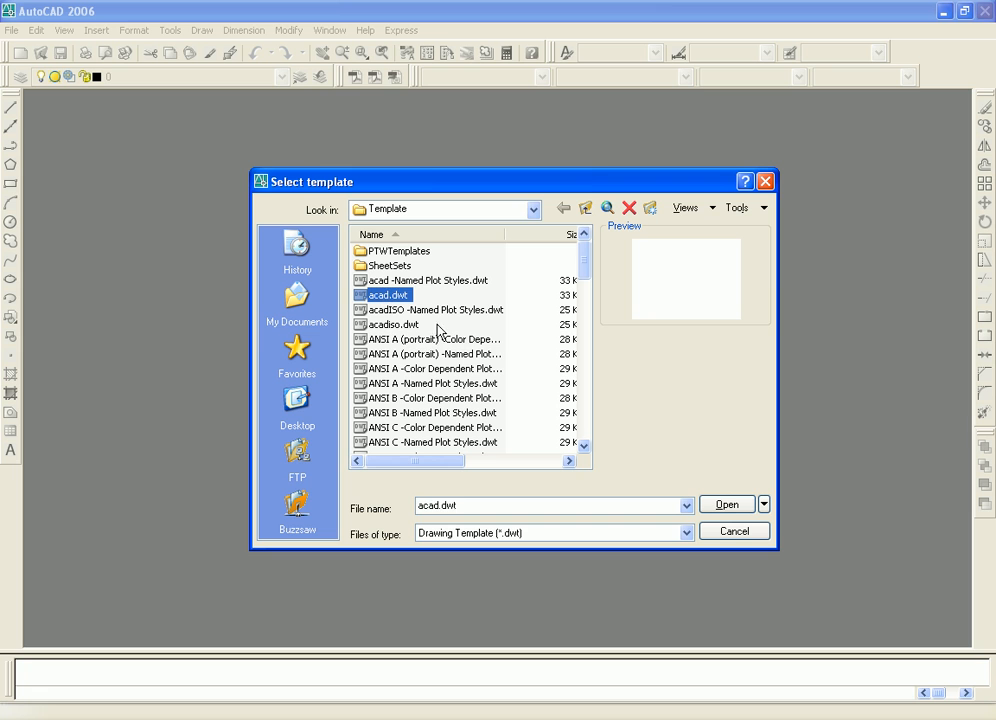
left_click(718, 505)
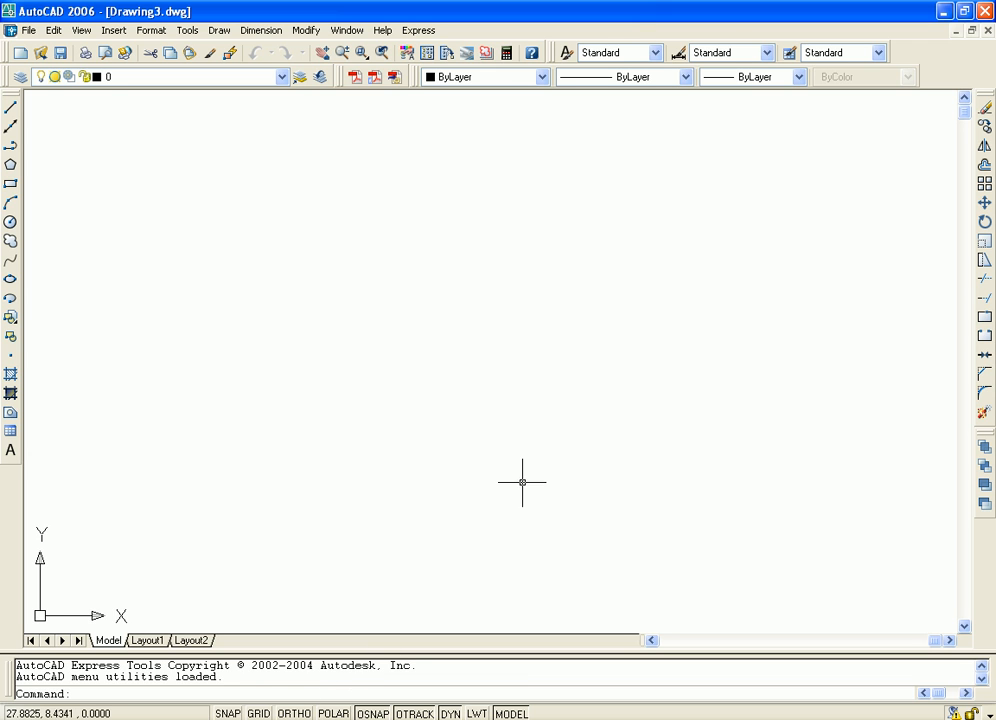
Open the drafting settings for the snap and grid
right_click(484, 295)
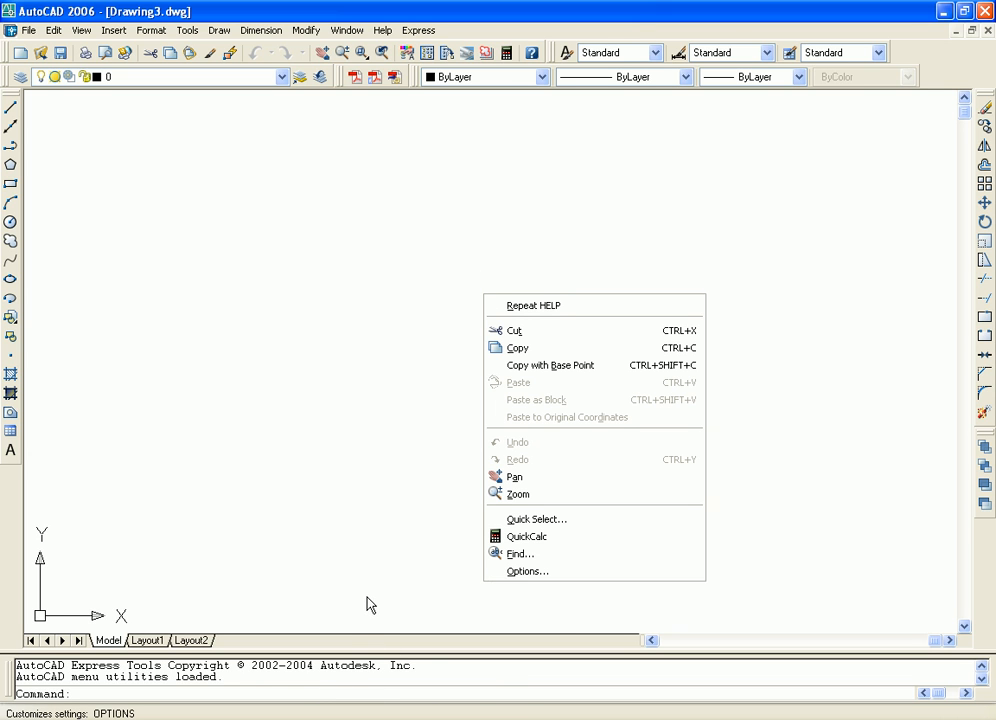
key("Escape")
right_click(299, 713)
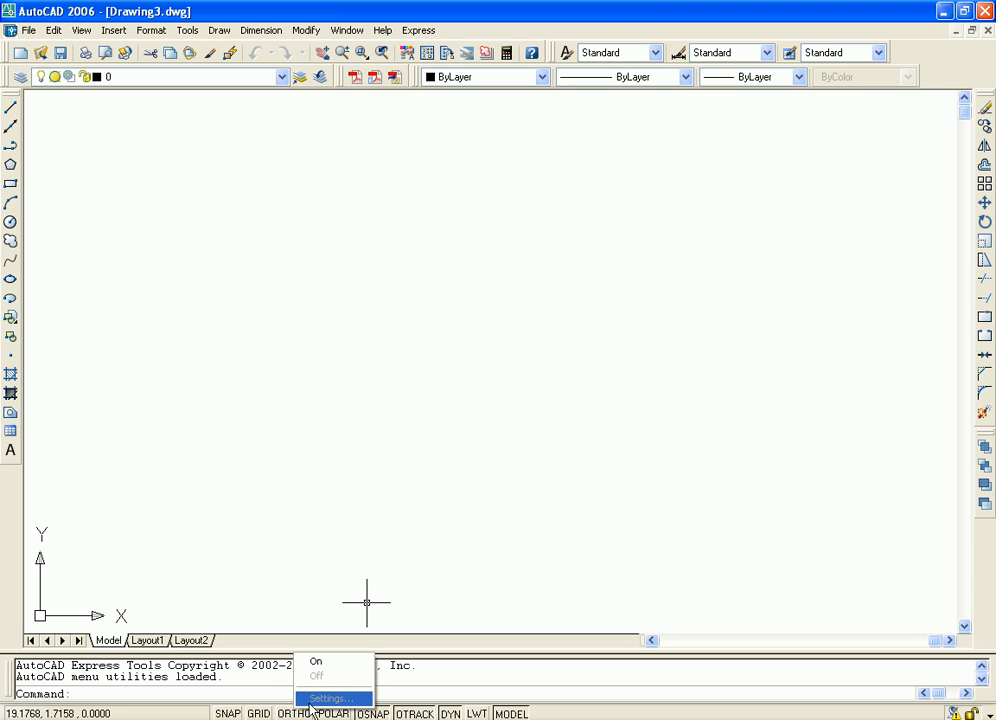
right_click(299, 713)
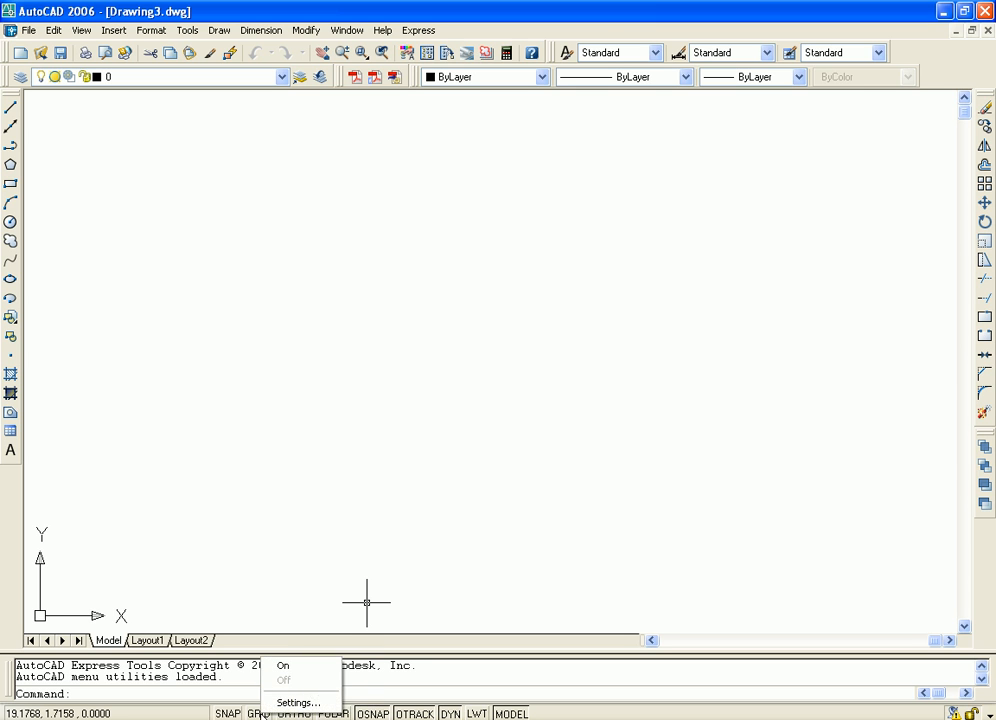
left_click(296, 703)
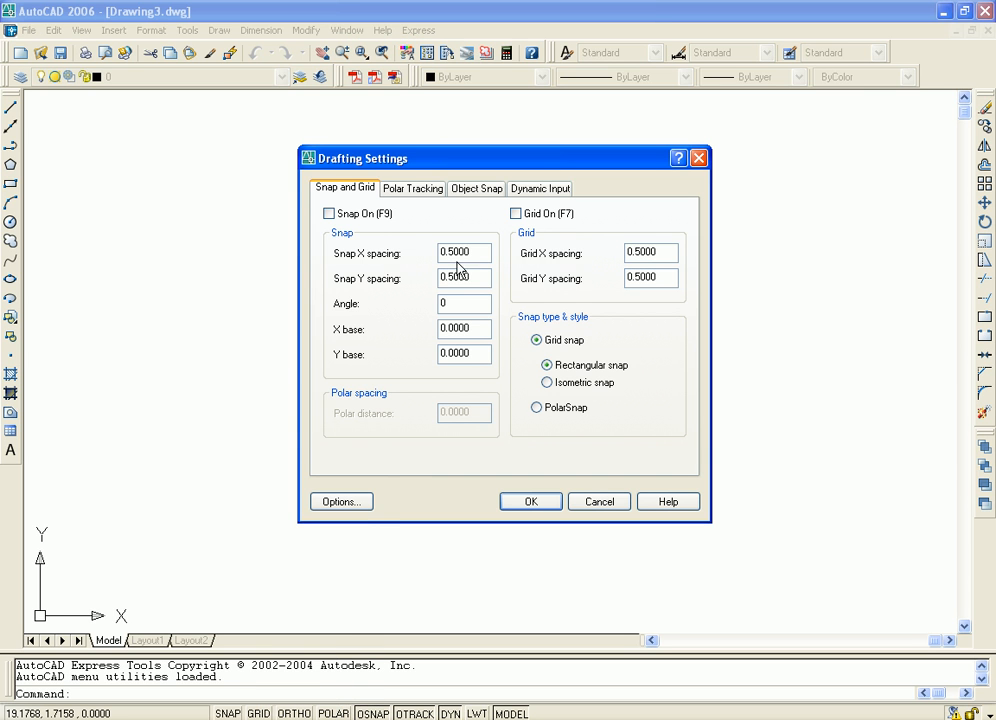
Set the Model tab background color to Black in the display options and accept the settings
left_click(358, 501)
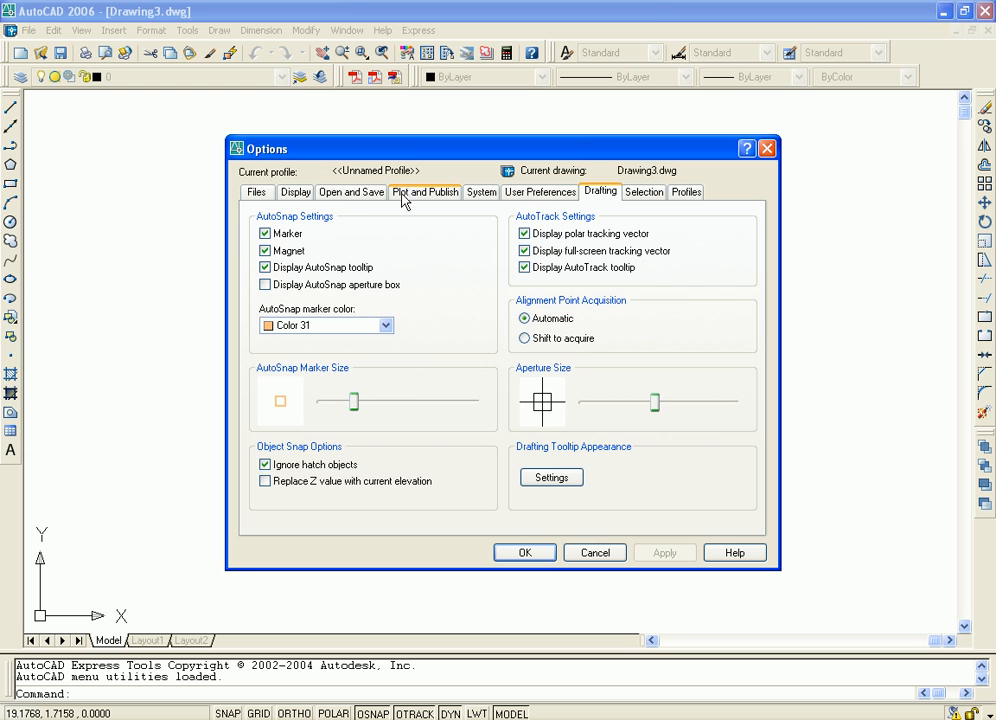
left_click(298, 194)
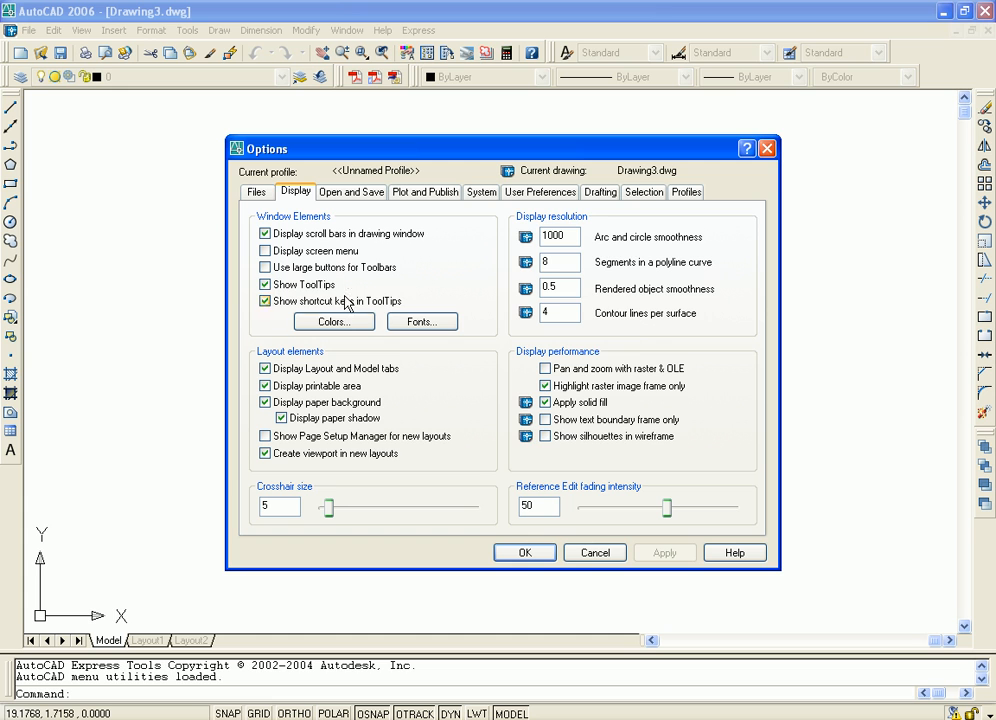
left_click(345, 323)
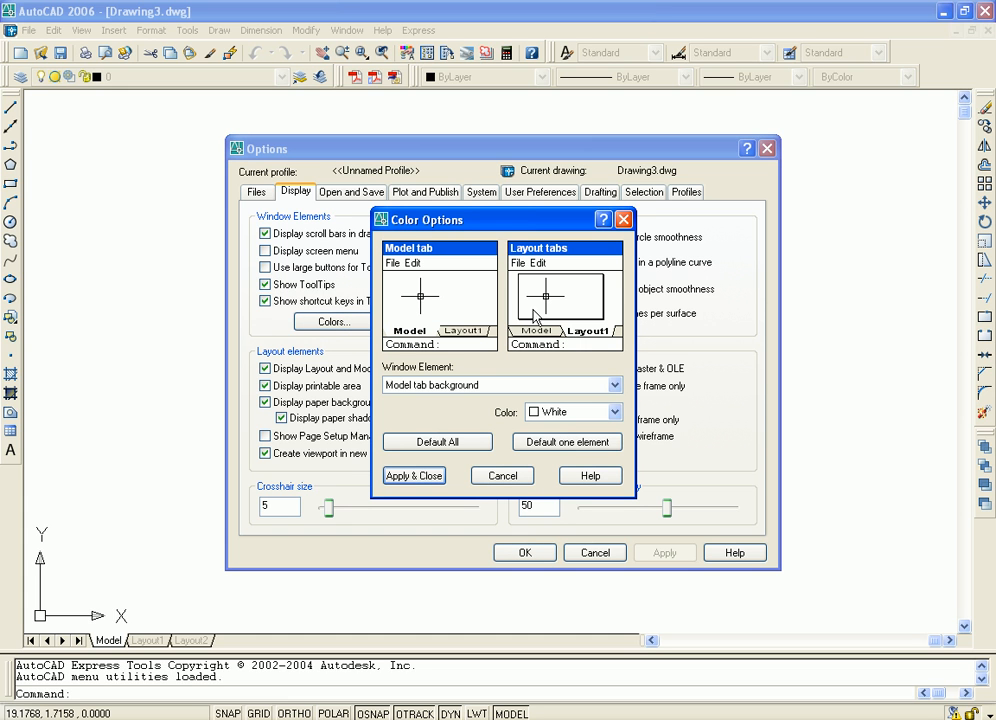
left_click(615, 413)
left_click(553, 526)
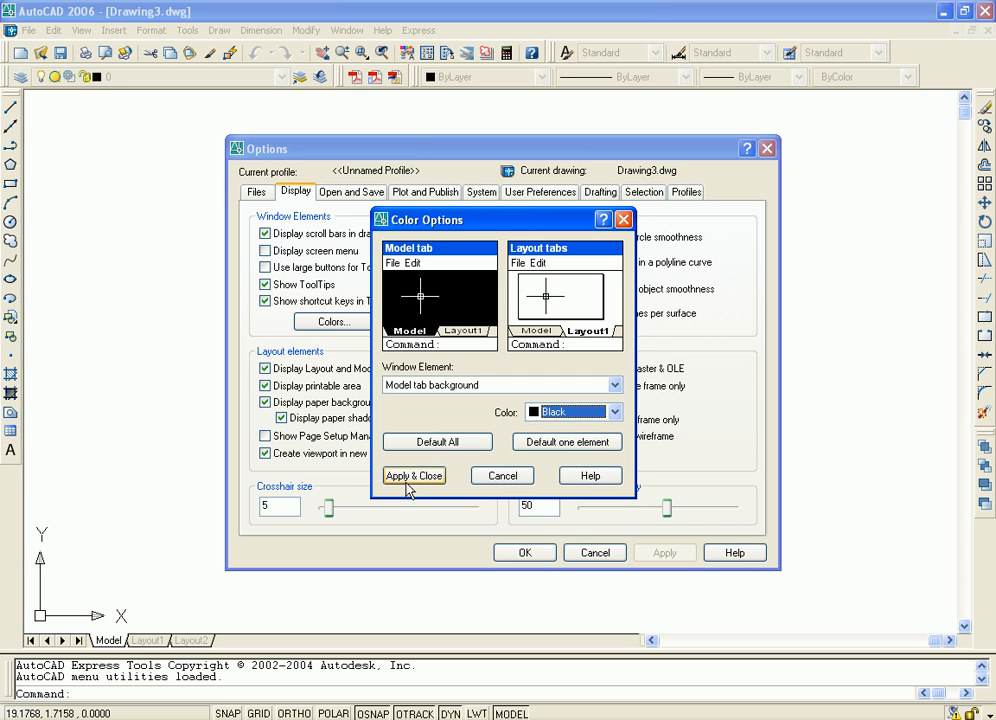
left_click(416, 478)
left_click(535, 551)
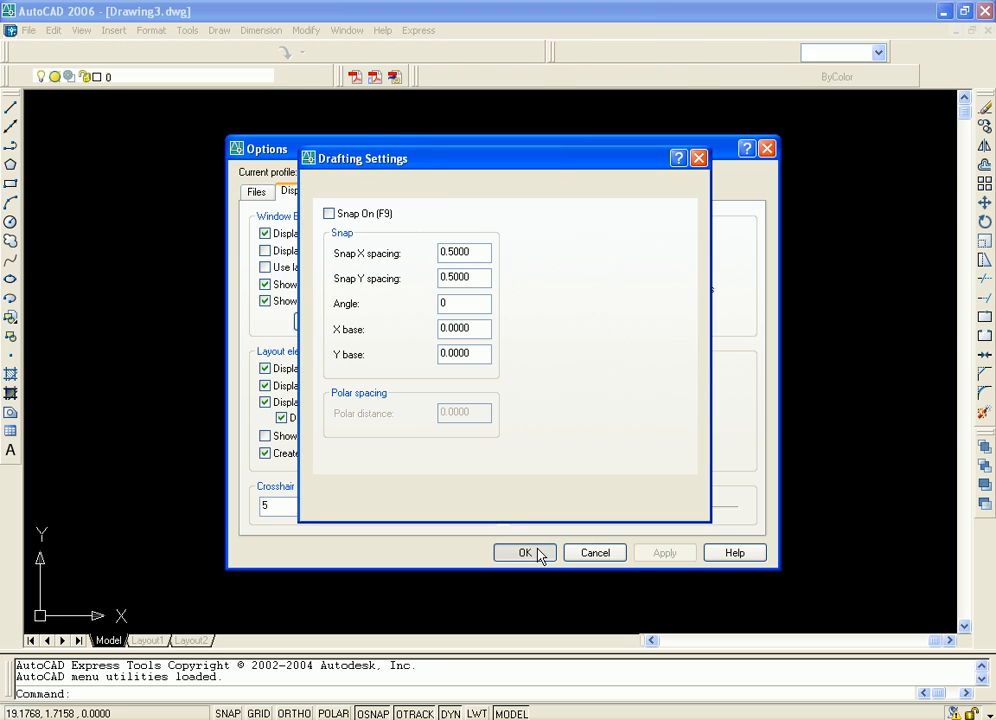
left_click(528, 503)
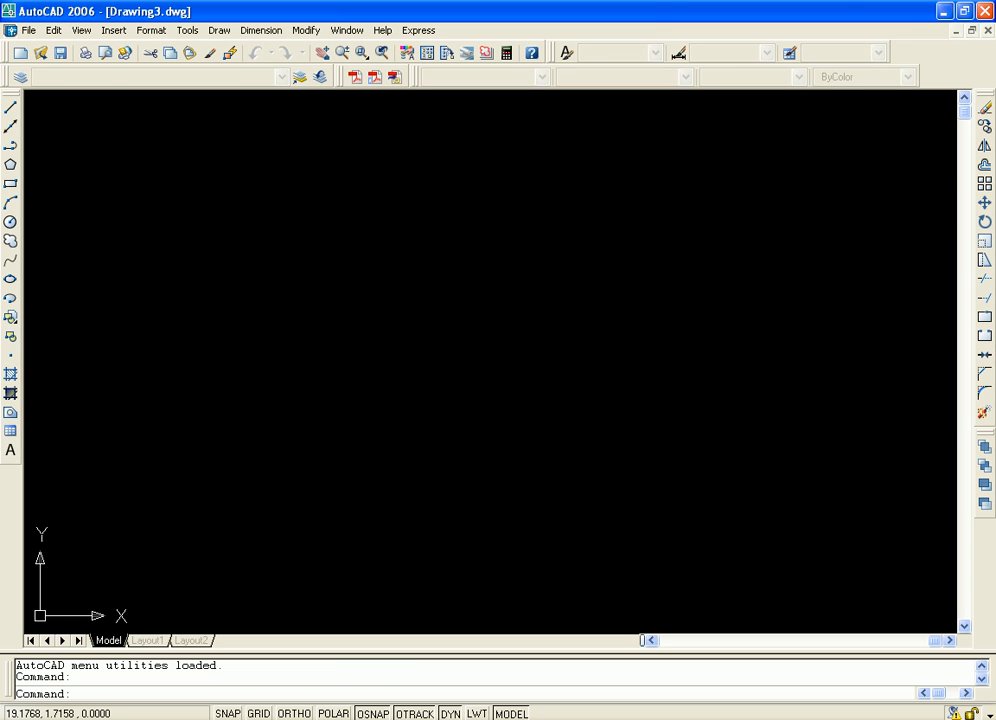
Turn on the grid display in the new drawing and bring the whole grid into view
left_click(259, 713)
middle_click_drag(332, 475, 511, 422)
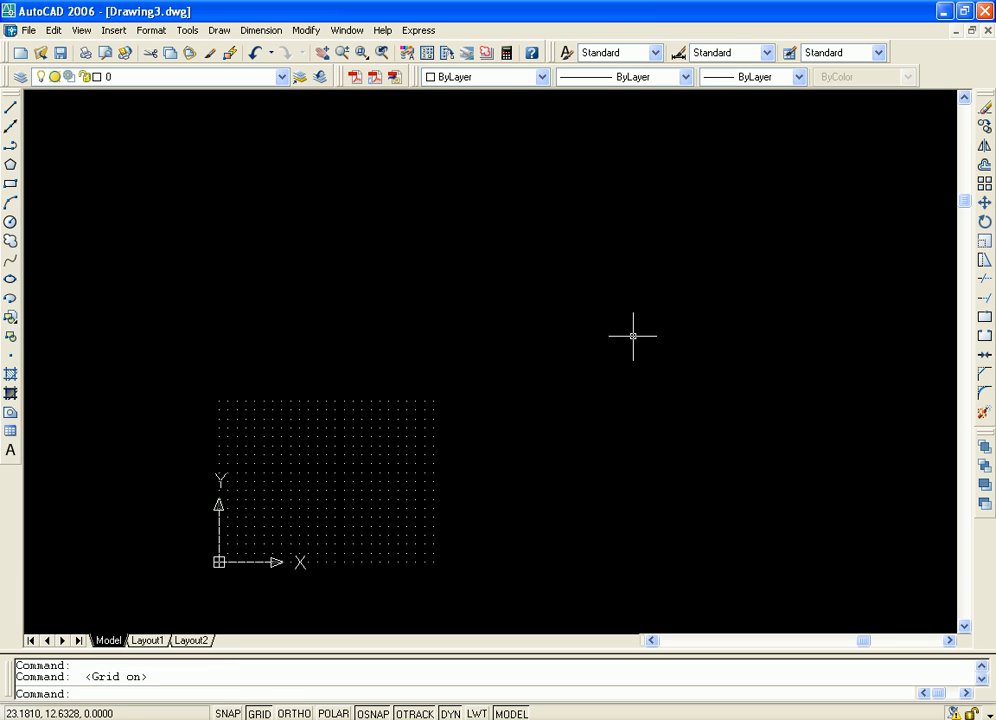
Set the drawing limits from about -2.21,-1.34 just beyond the origin to an upper right corner at about 40.64,25.68
left_click(141, 33)
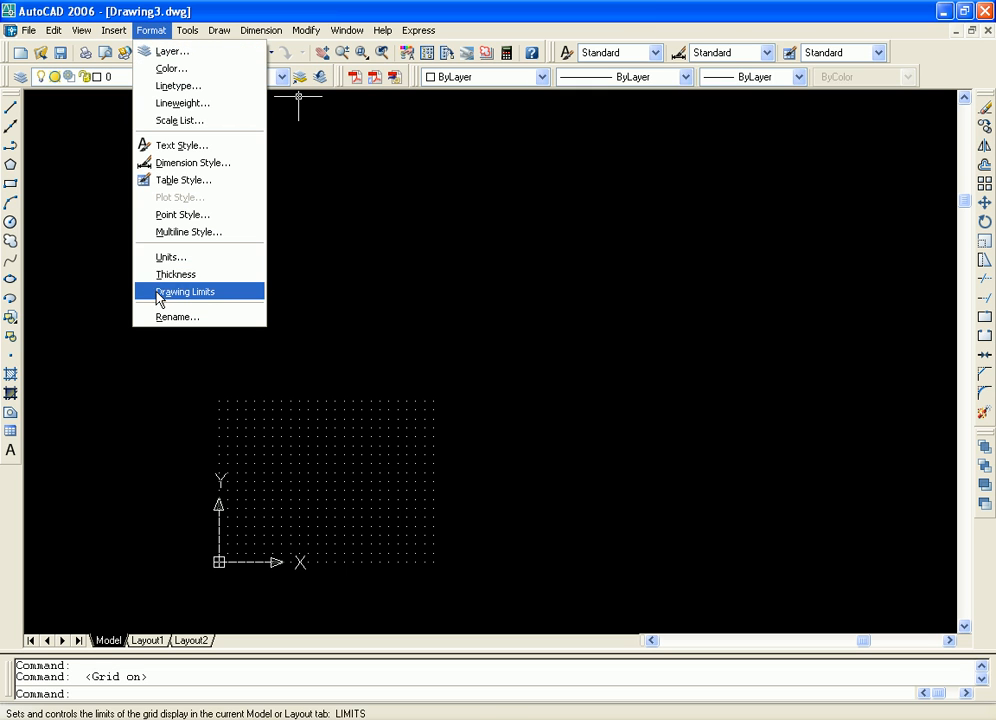
left_click(184, 292)
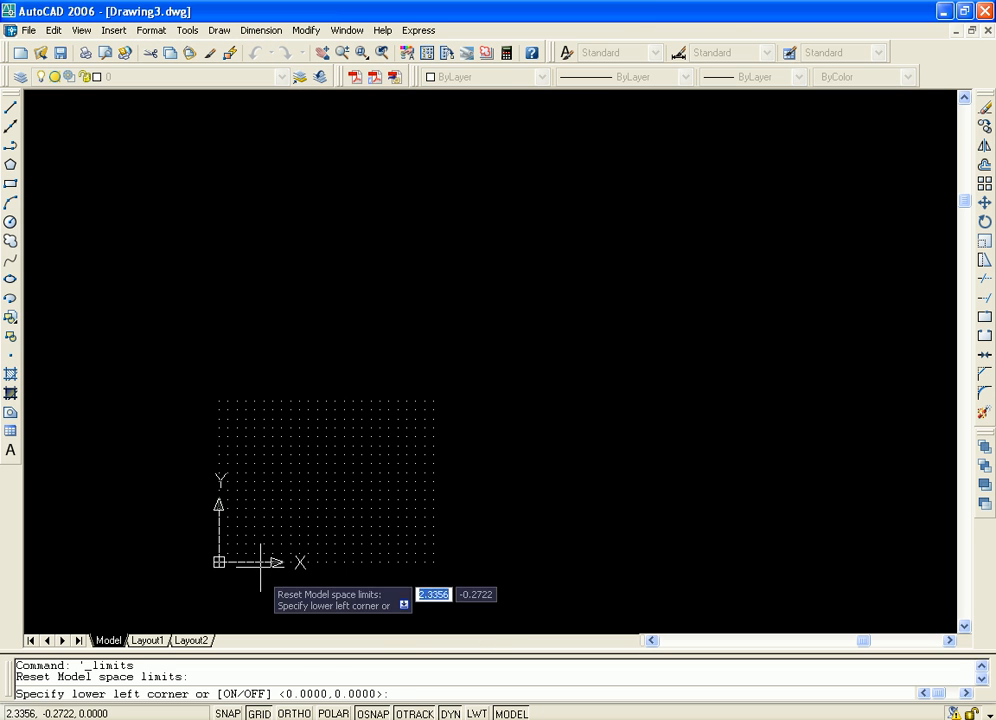
key("Return")
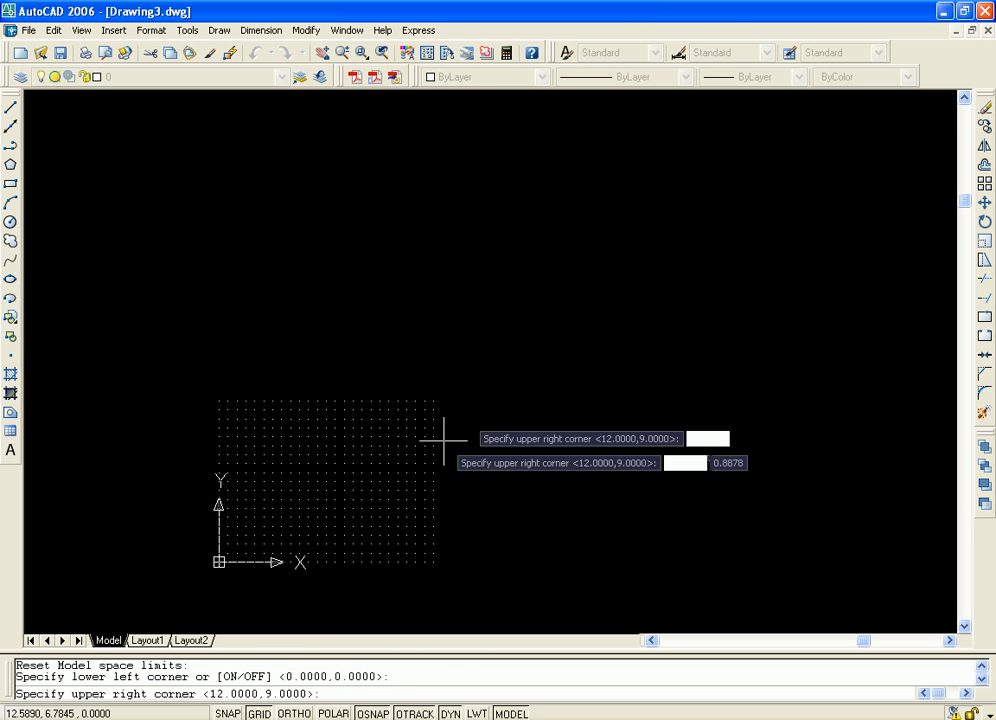
left_click(945, 102)
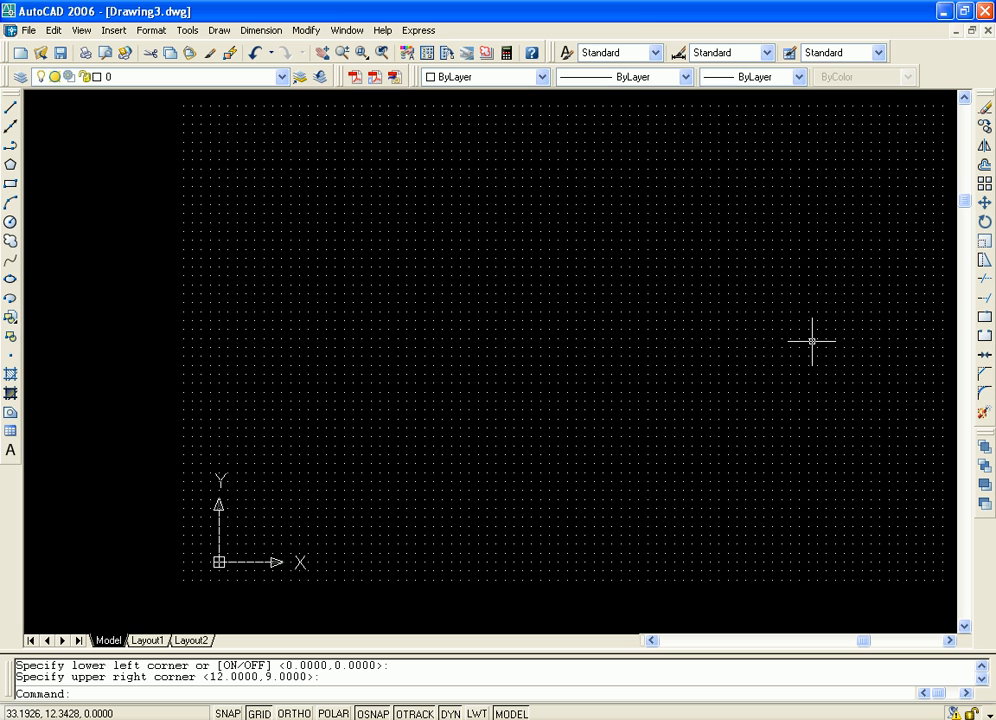
scroll(768, 211, "down", 3)
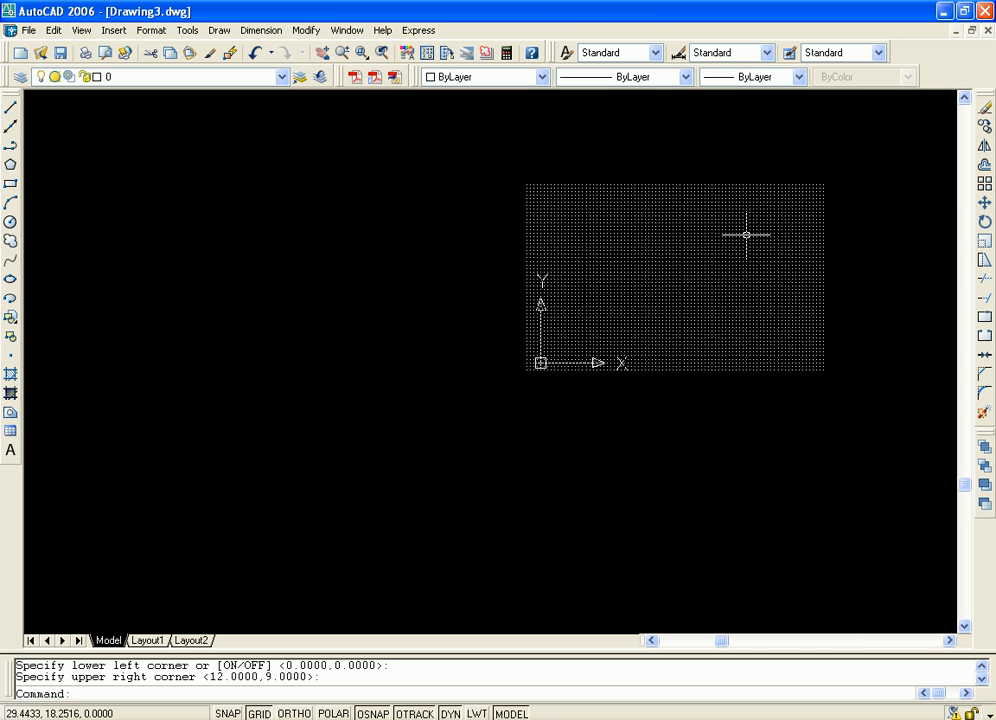
middle_click_drag(767, 267, 559, 402)
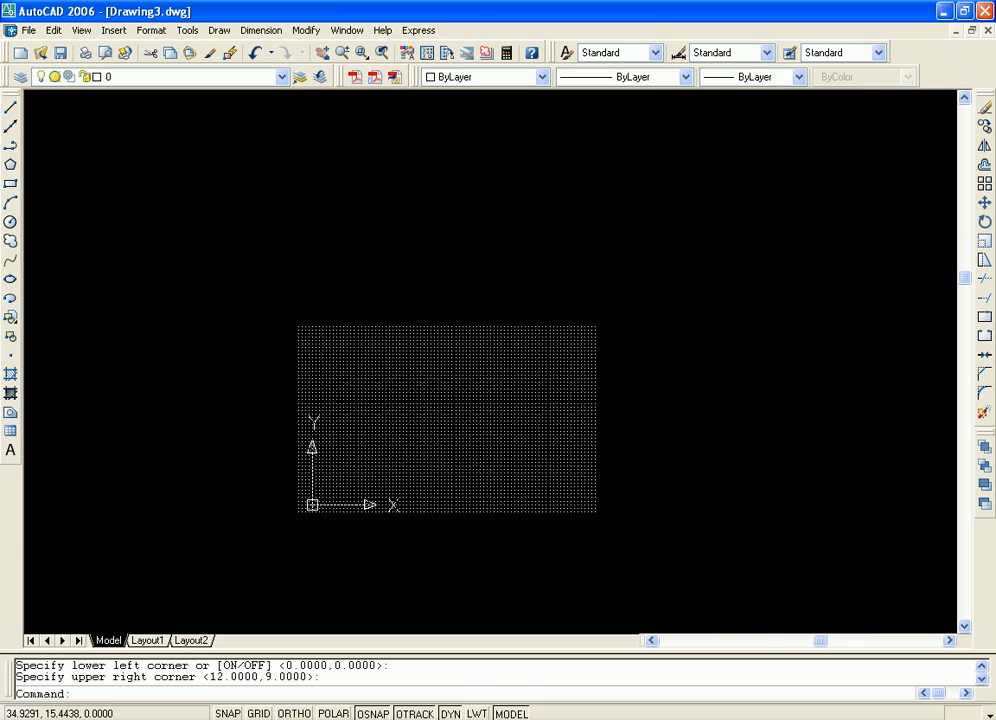
Reset the drawing limits to a larger area, from just below and left of the origin to about 88.63,56.75
left_click(145, 33)
left_click(253, 294)
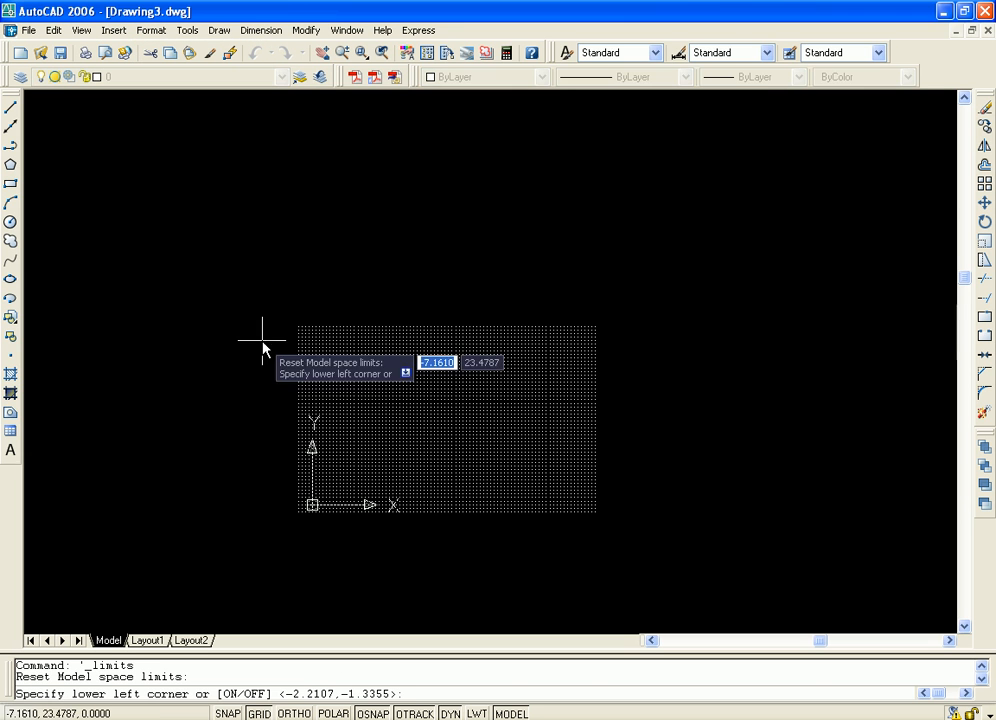
left_click(310, 510)
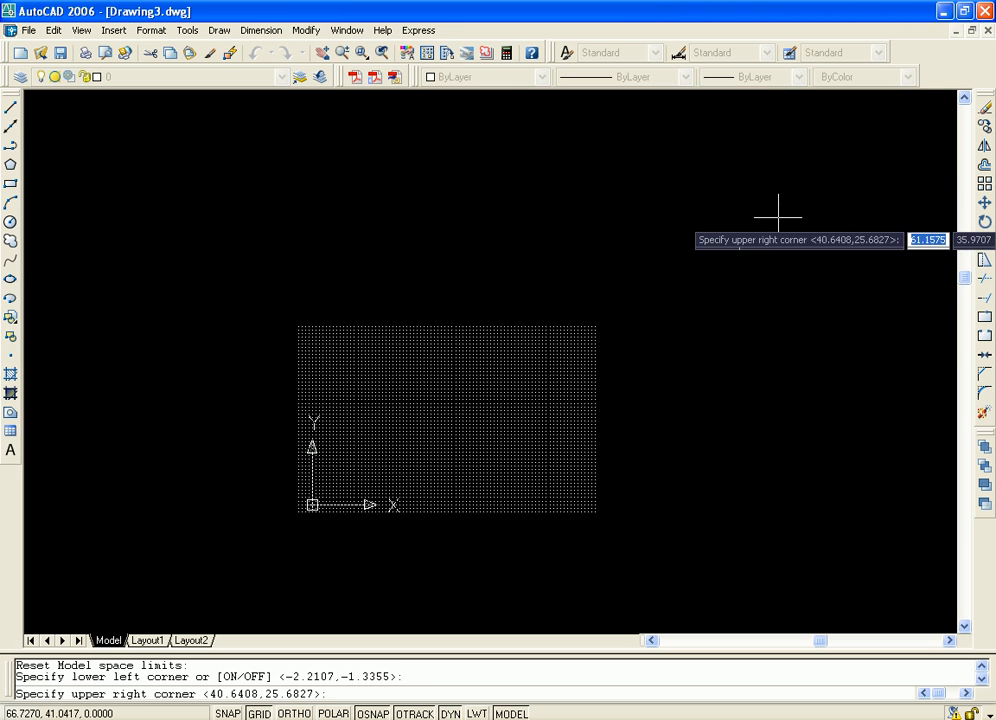
left_click(931, 107)
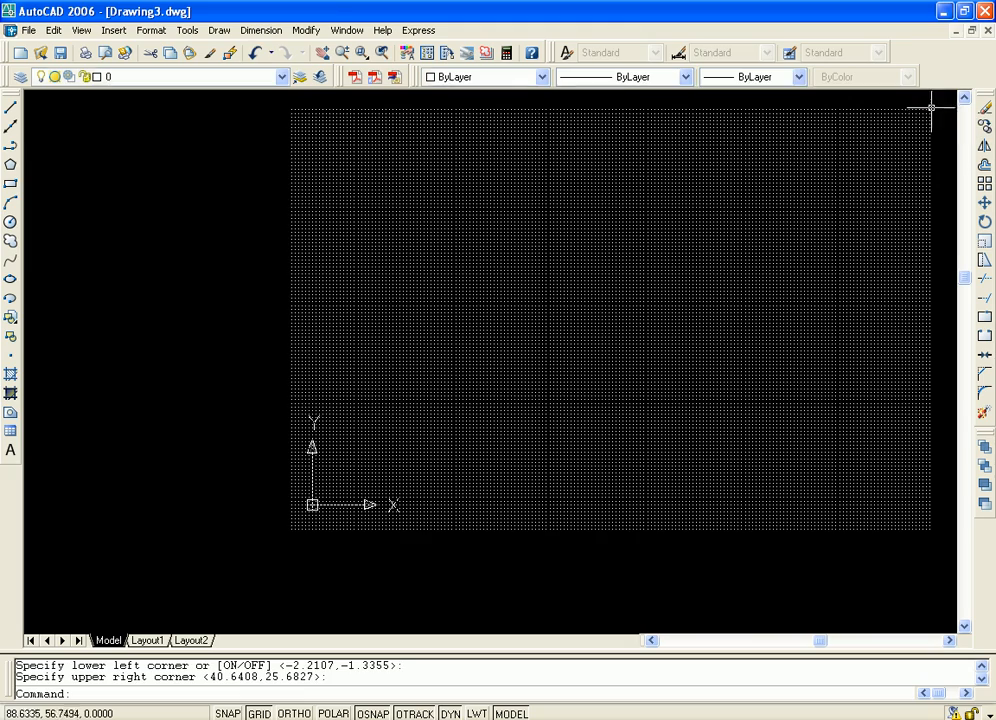
middle_click_drag(880, 300, 758, 390)
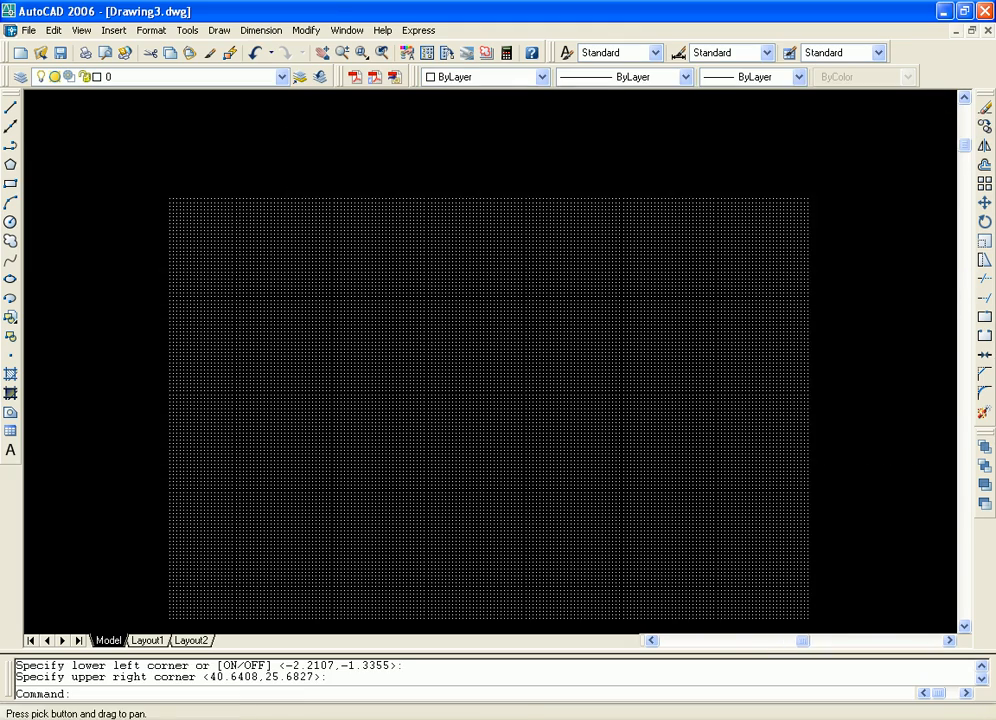
scroll(625, 404, "up", 4)
middle_click_drag(580, 411, 615, 367)
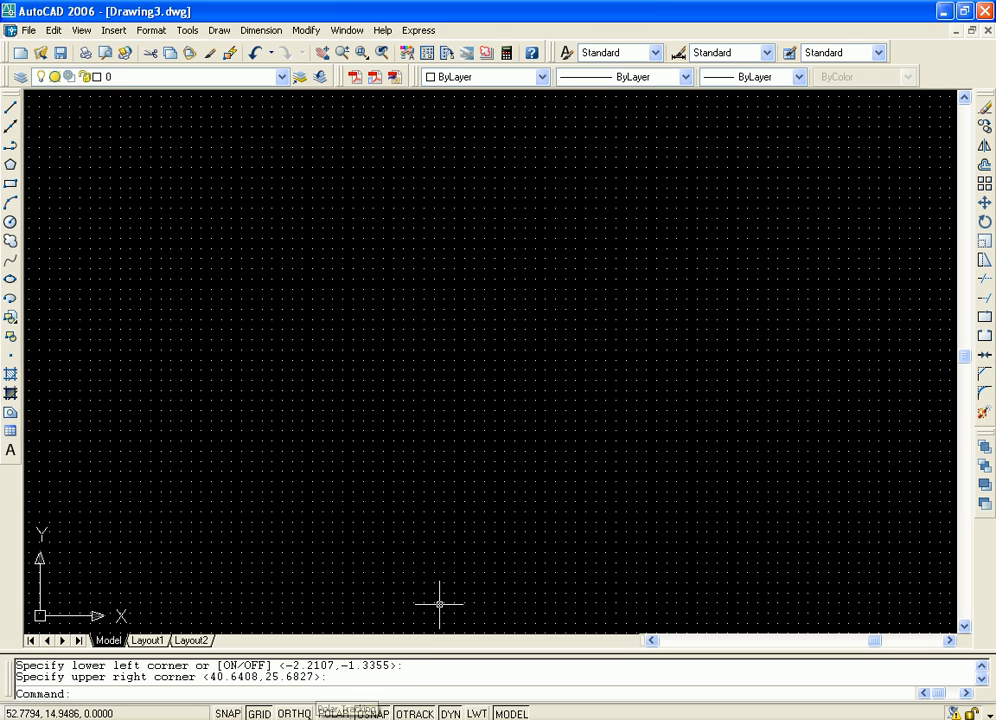
Switch ortho mode on and off again, and turn on snap mode
left_click(293, 713)
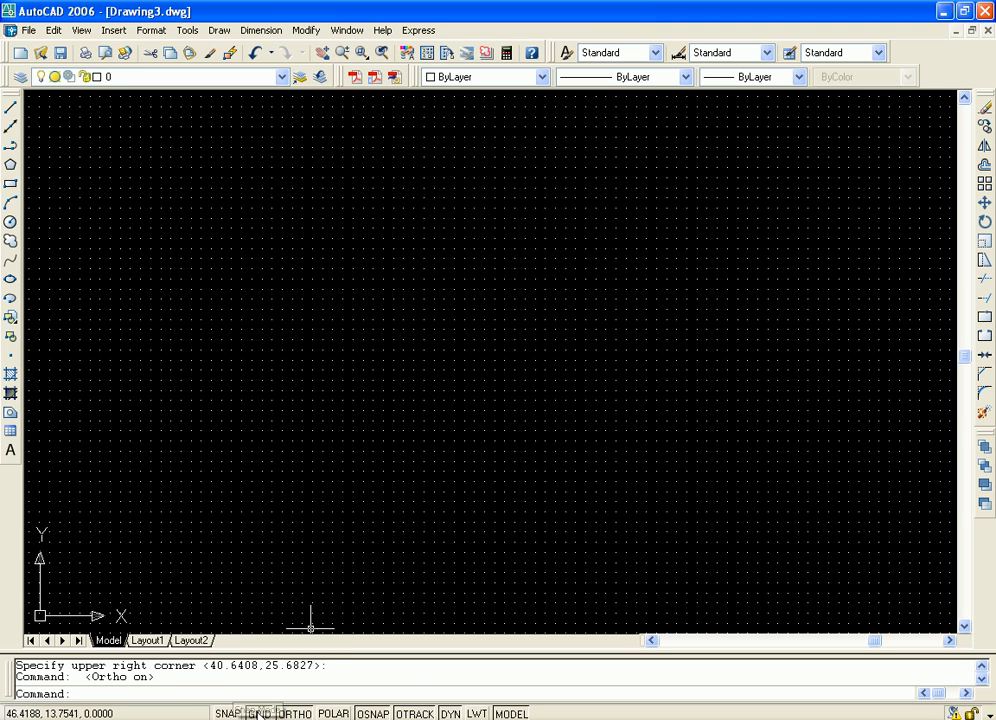
left_click(293, 713)
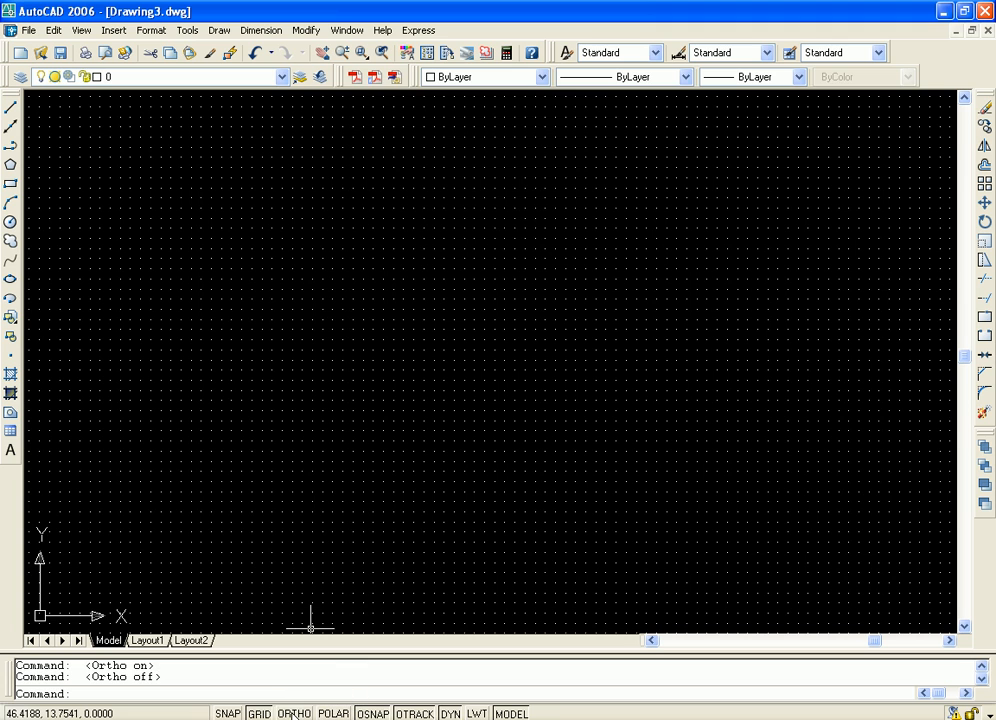
left_click(229, 713)
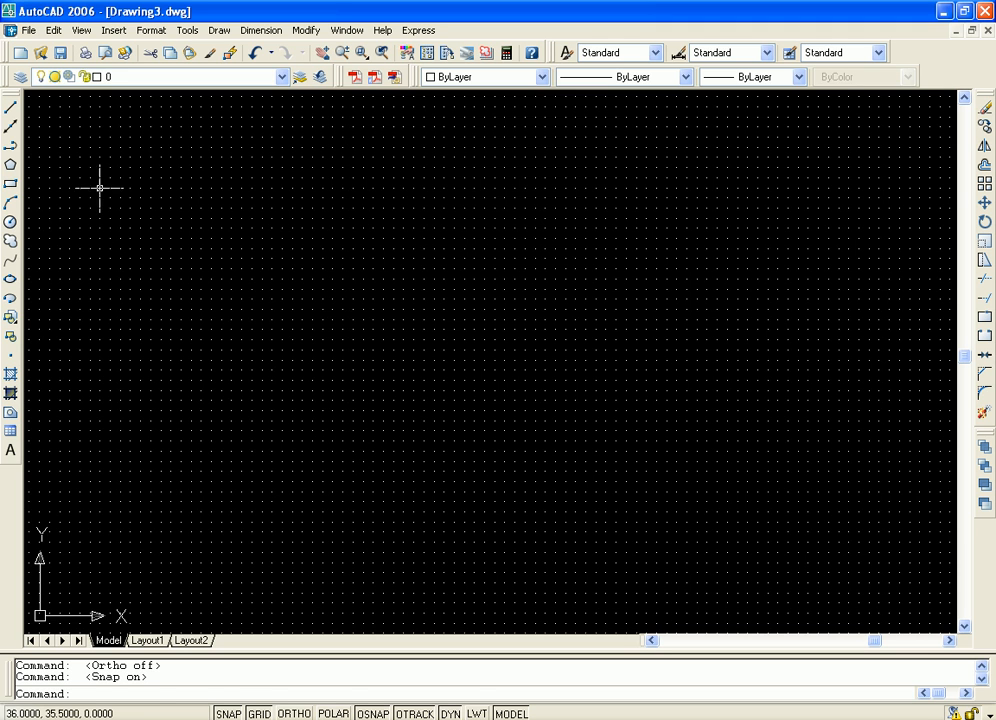
Draw a closed triangle on the grid with the Line command, with a horizontal base and its apex at 48.5,34
left_click(11, 110)
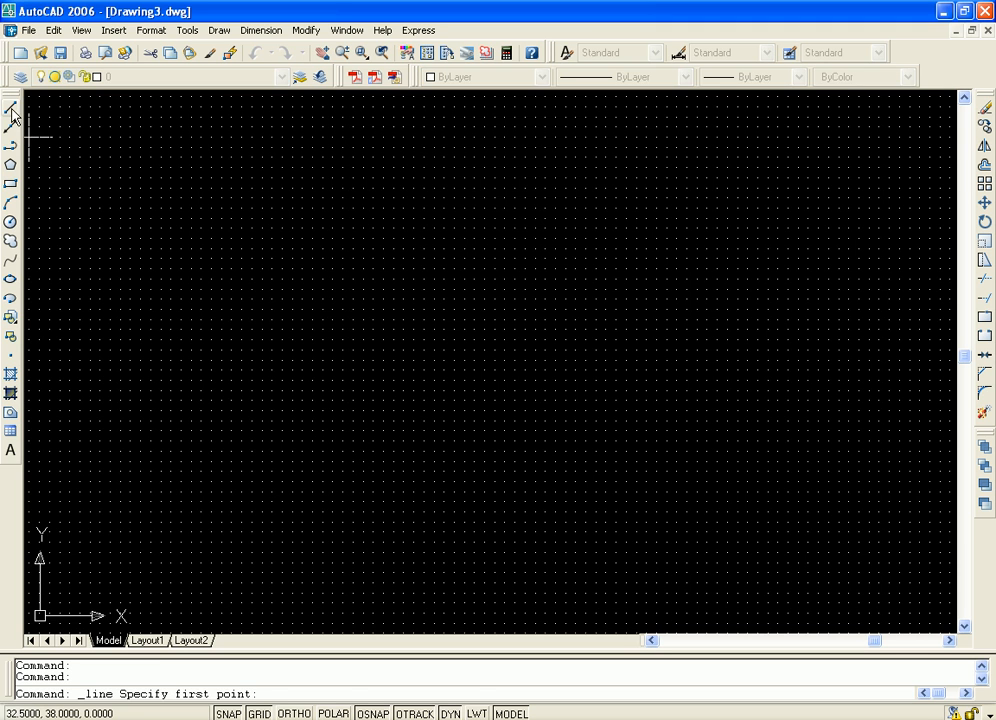
left_click(199, 404)
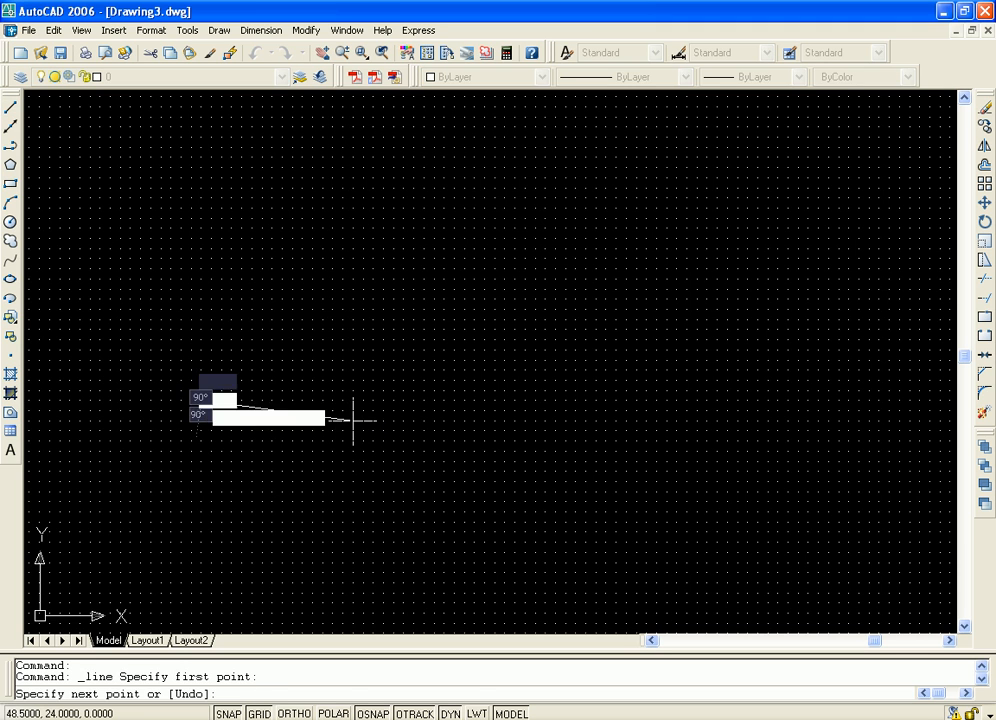
left_click(566, 400)
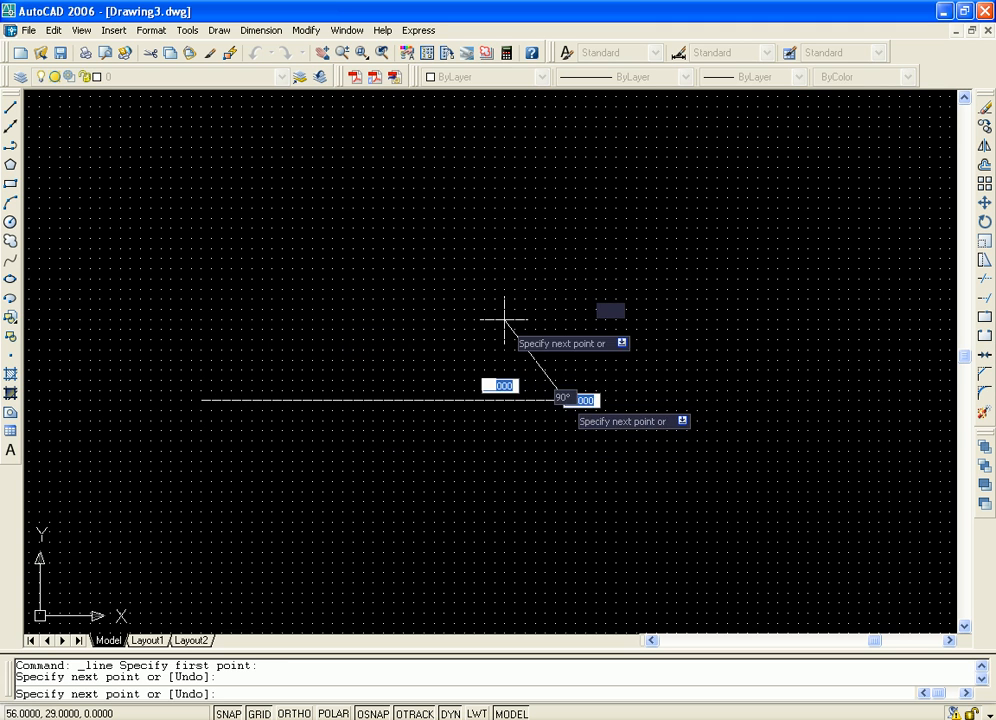
left_click(353, 219)
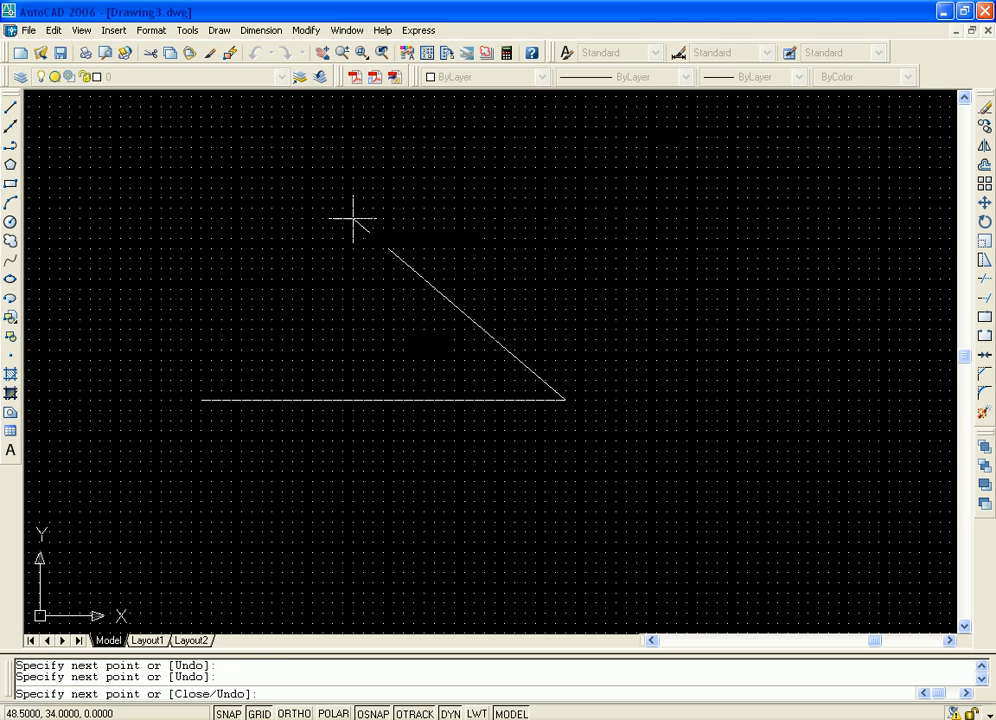
left_click(200, 399)
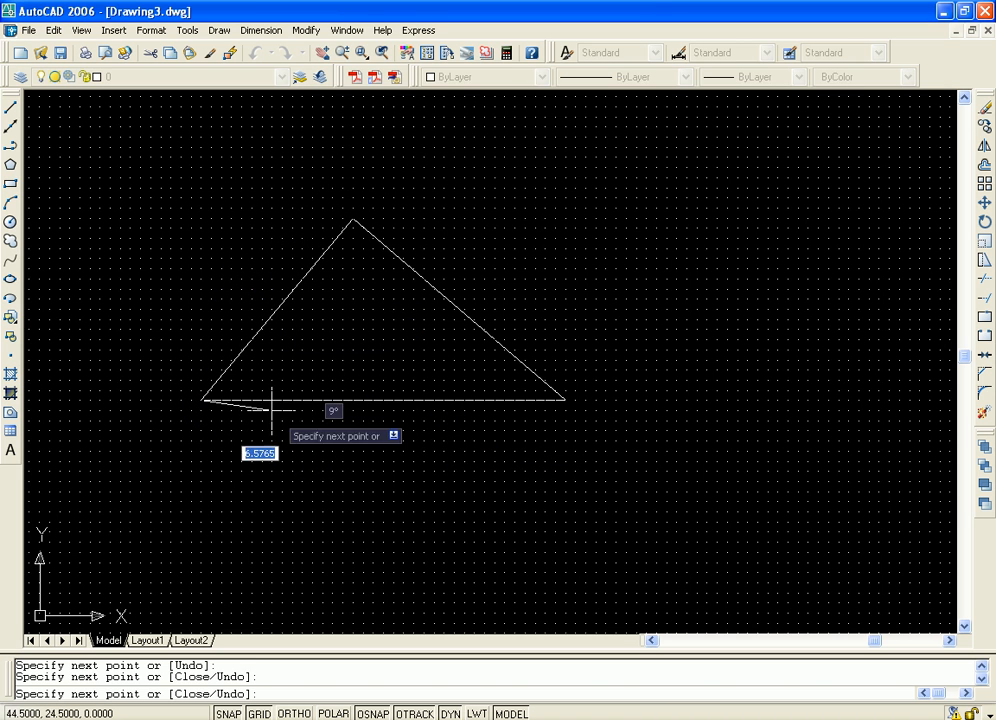
key("Return")
mouse_move(534, 452)
middle_mouse_down()
mouse_move(534, 473)
mouse_move(545, 471)
middle_mouse_up()
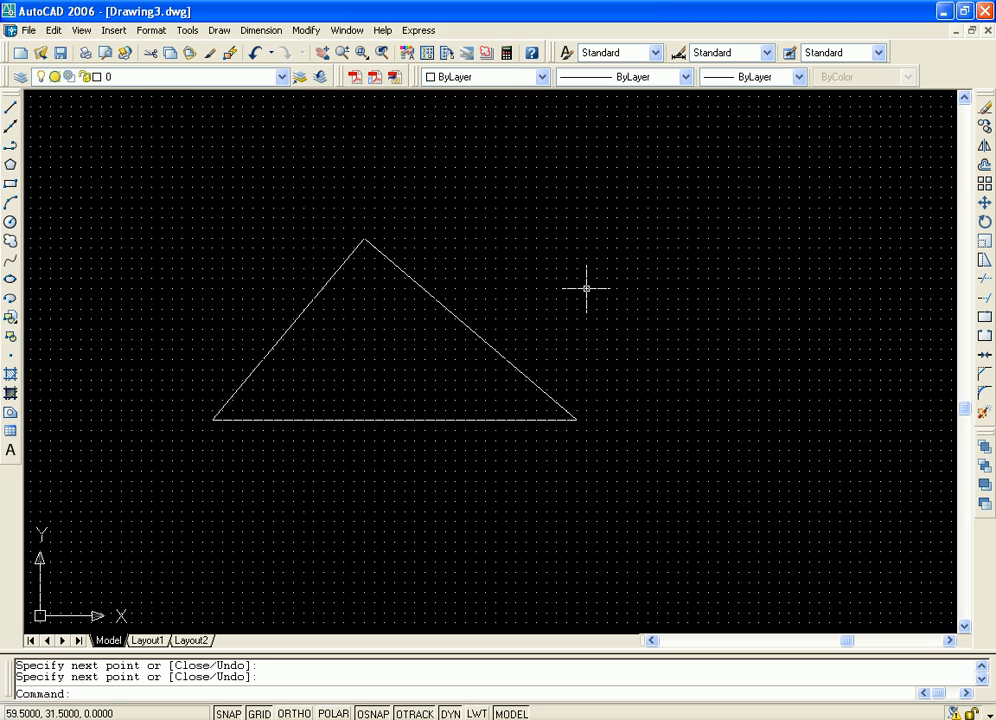
Open the Rename dialog, check the renamable items under Linetypes and Layers, and close the dialog without renaming anything
left_click(150, 33)
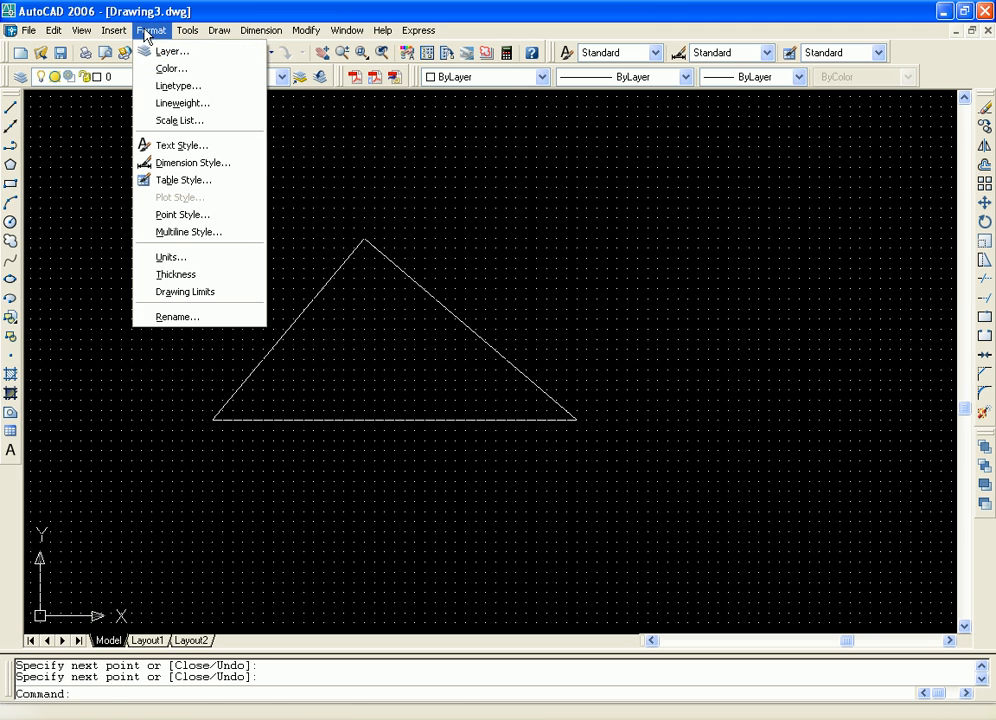
left_click(205, 320)
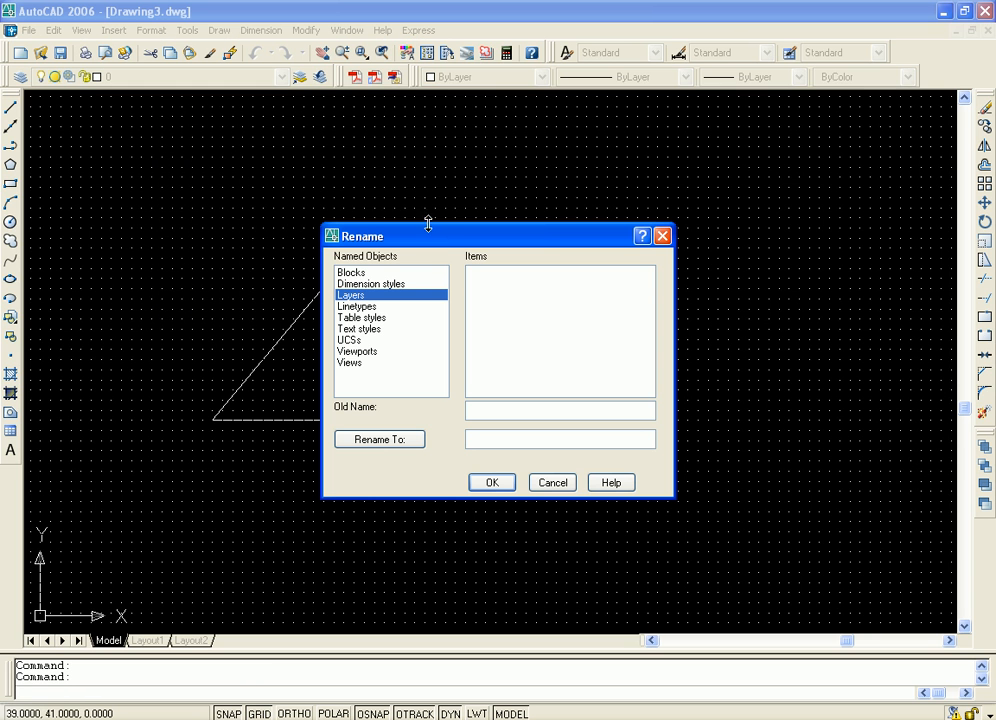
left_click_drag(462, 236, 441, 178)
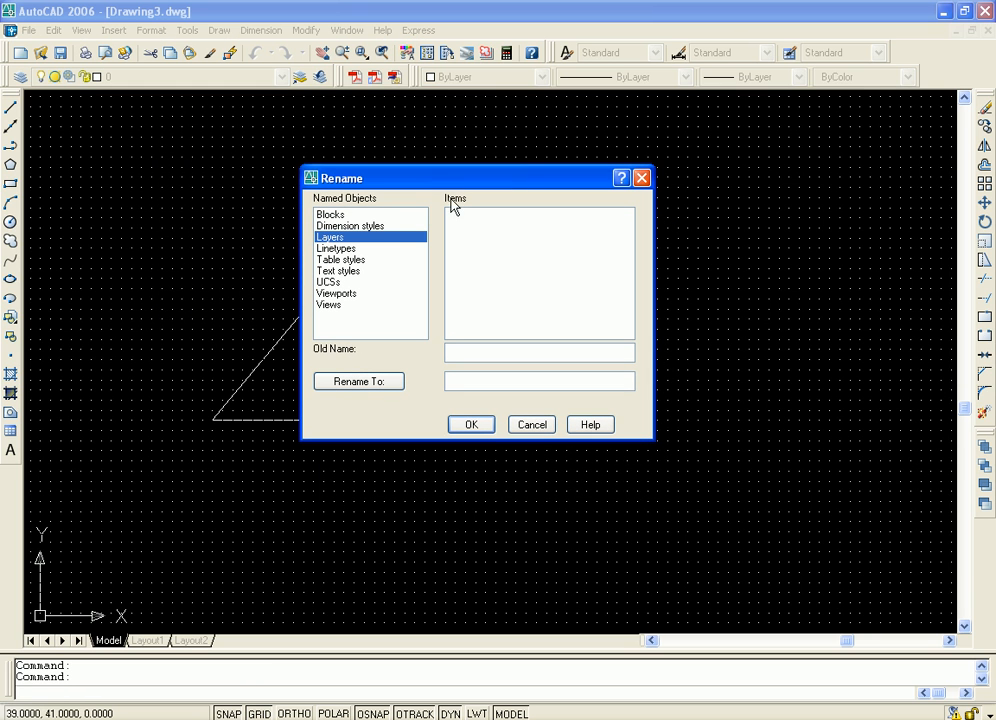
left_click(334, 250)
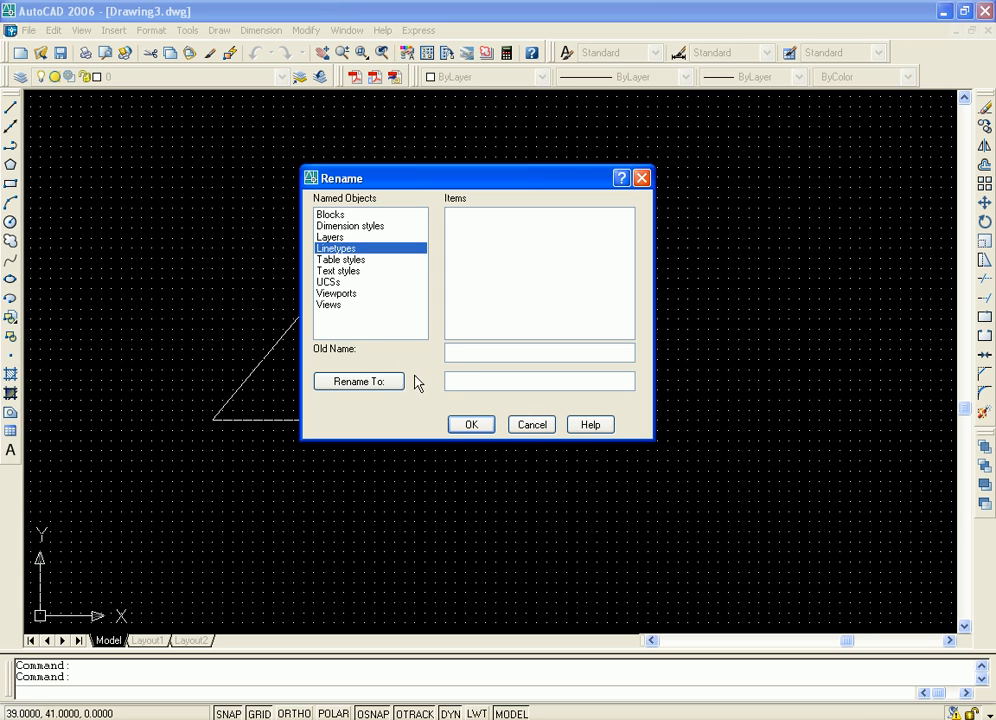
left_click(380, 388)
left_click(478, 337)
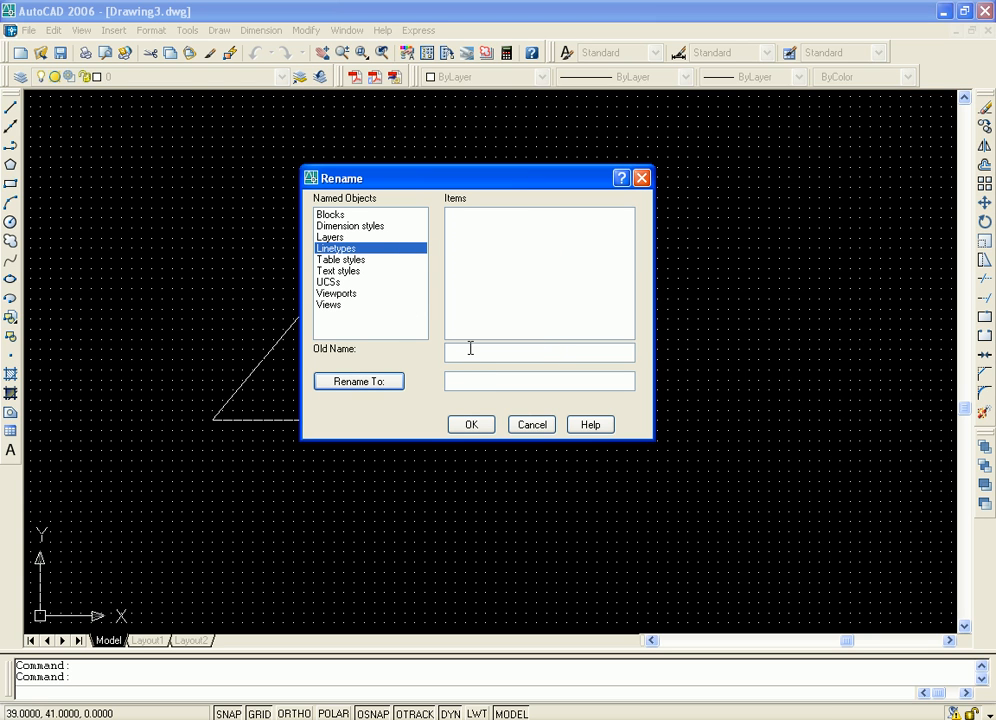
left_click(470, 348)
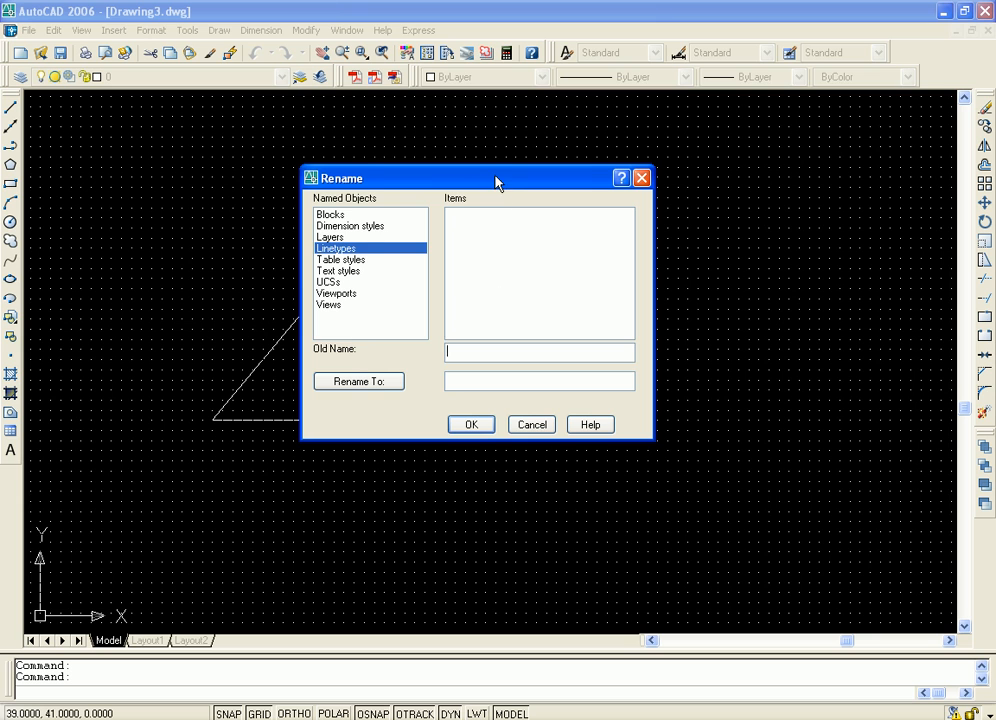
left_click_drag(496, 183, 482, 198)
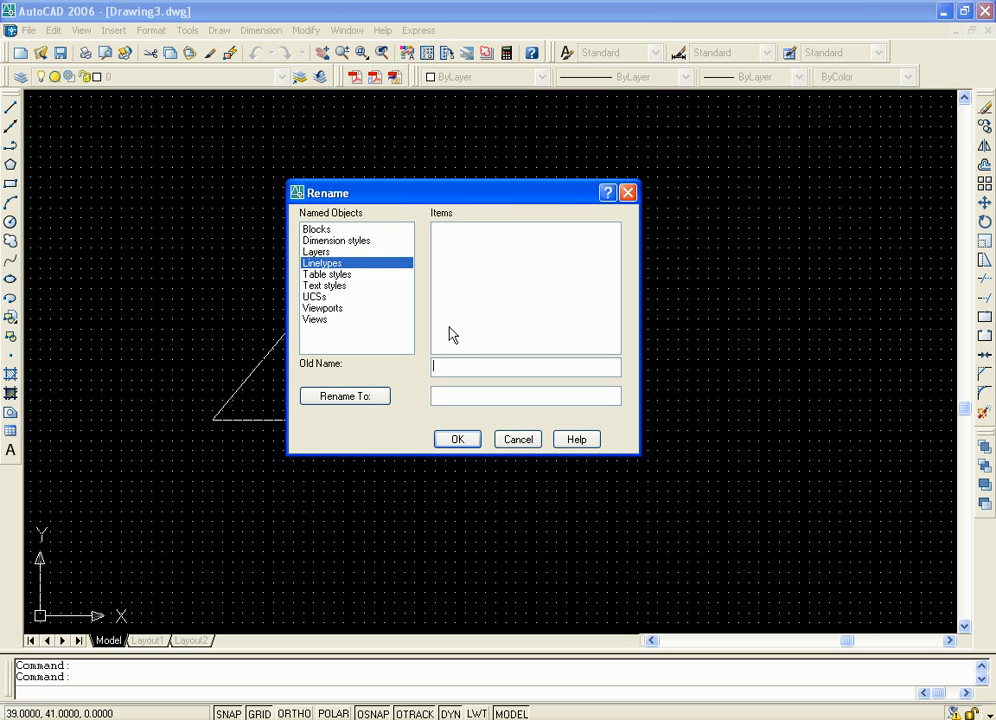
left_click(327, 252)
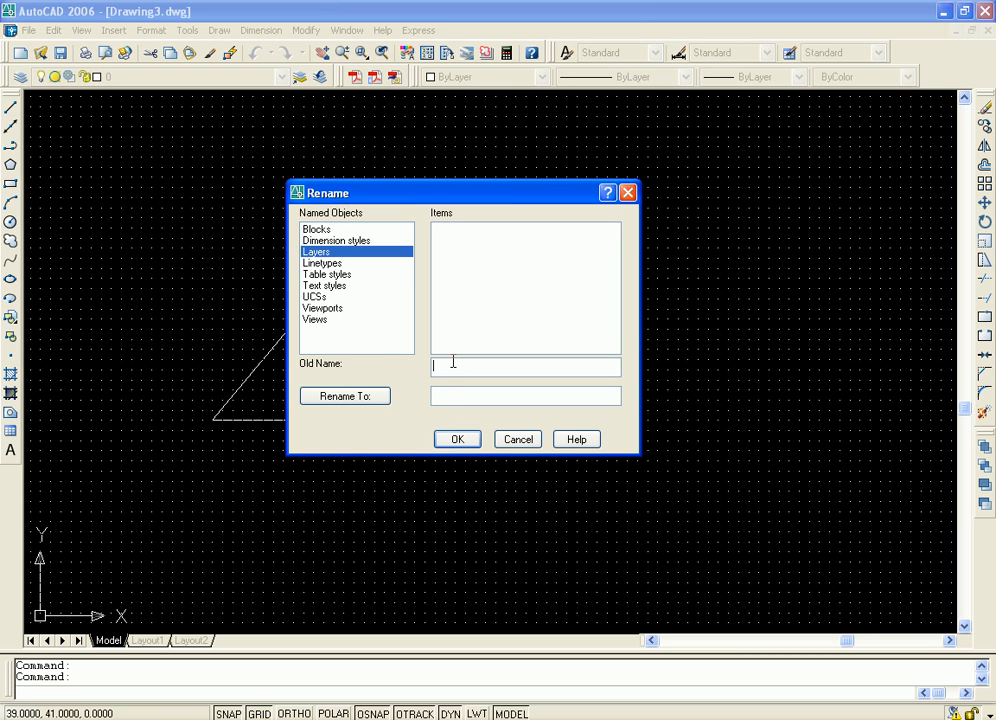
left_click(628, 192)
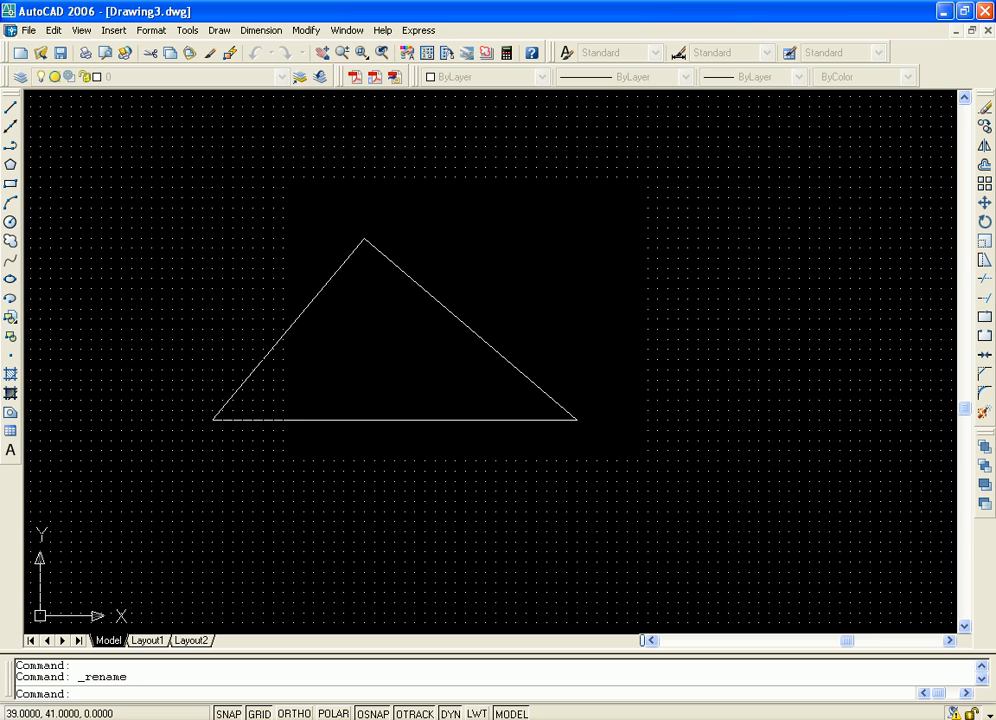
Create a new layer named Base in the Layer Properties Manager and apply the change
left_click(151, 30)
left_click(167, 52)
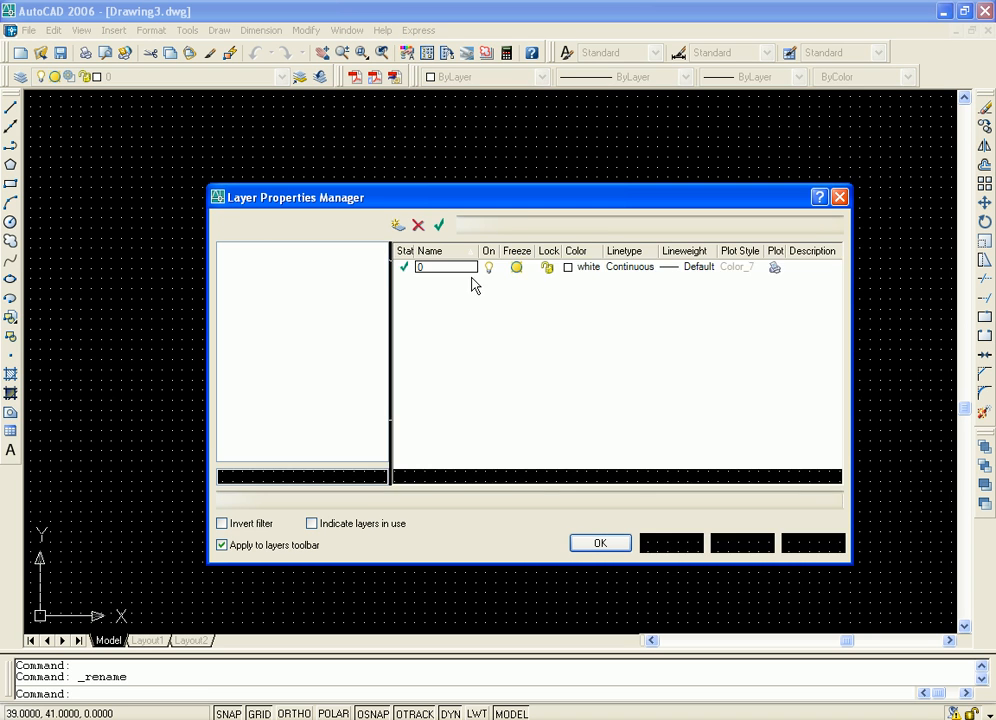
left_click(398, 226)
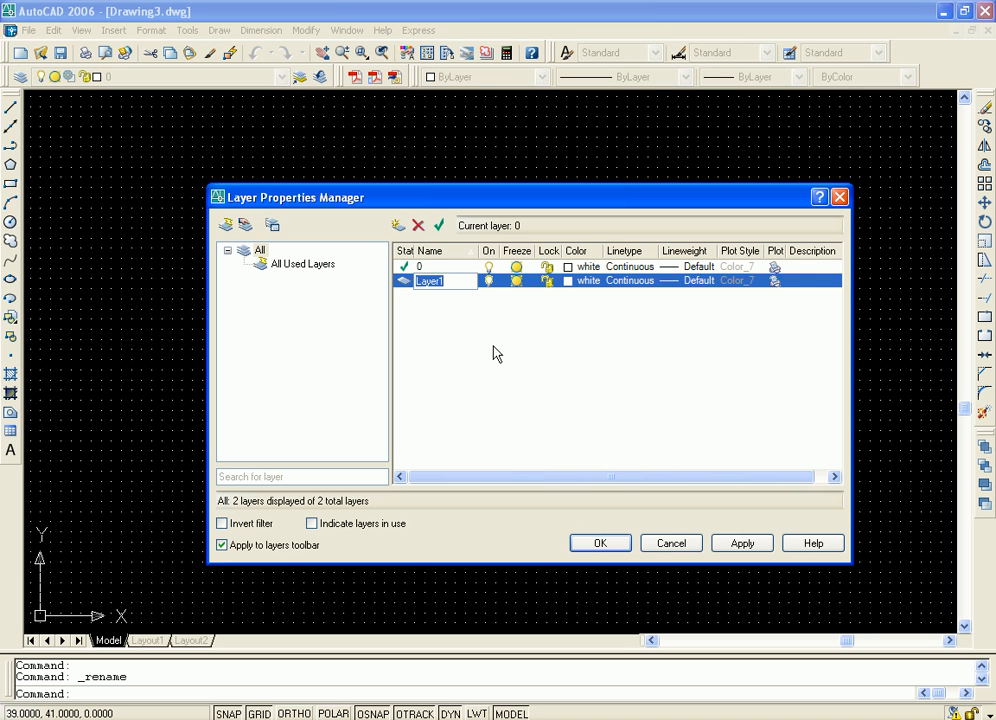
type("Base")
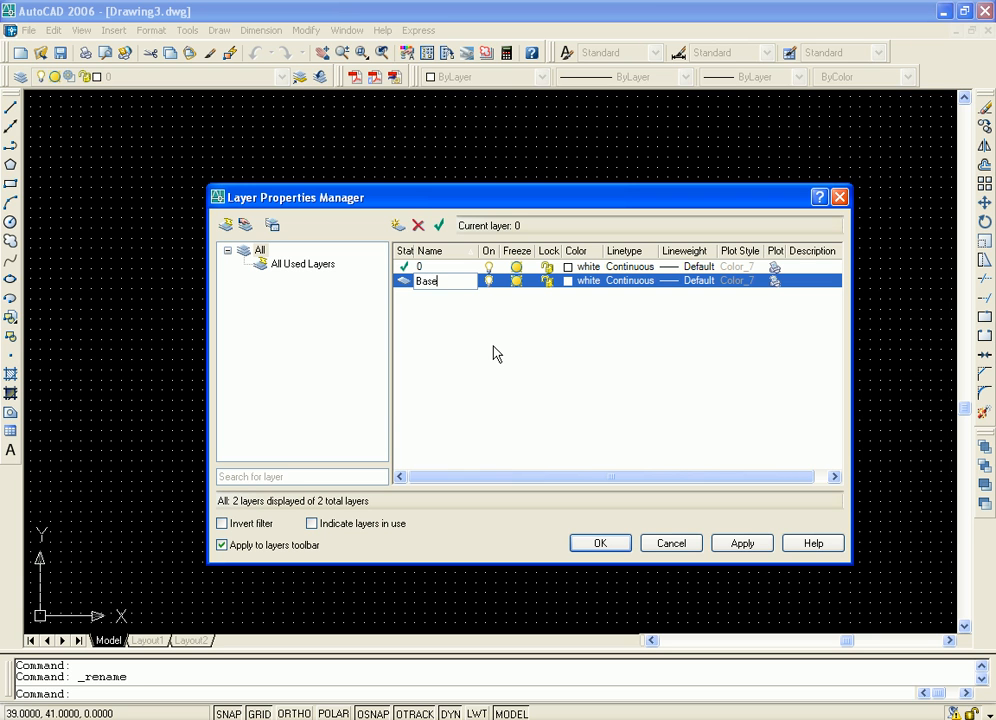
left_click(738, 544)
left_click(620, 544)
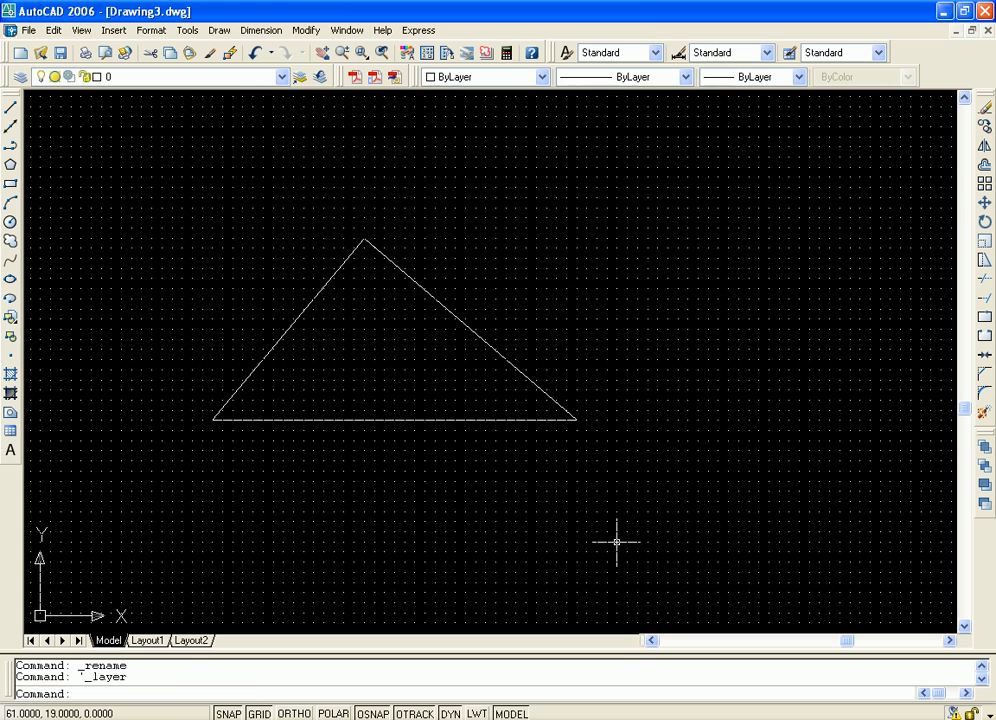
Rename the layer Base to Elevision with the Rename dialog and apply the new name
left_click(151, 31)
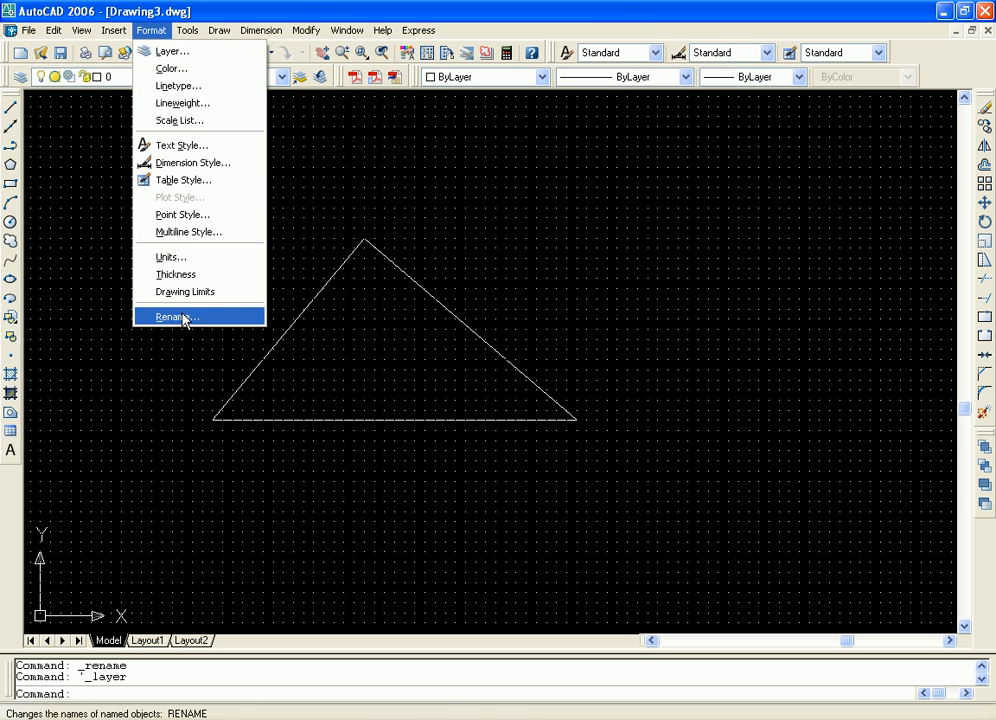
left_click(176, 317)
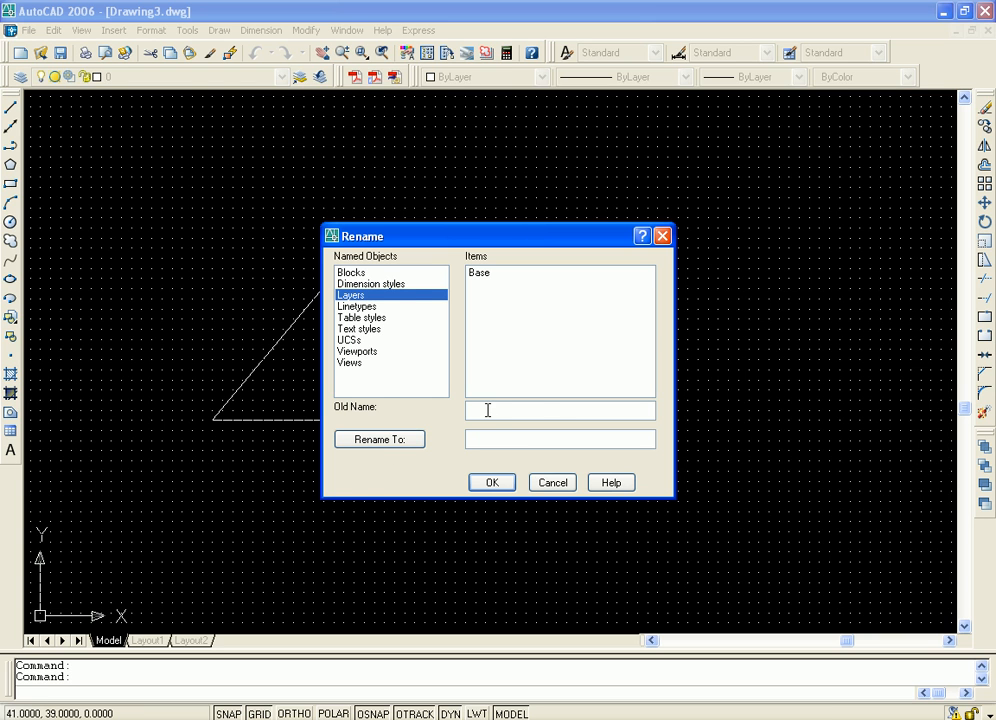
left_click(367, 306)
left_click(363, 296)
left_click(485, 274)
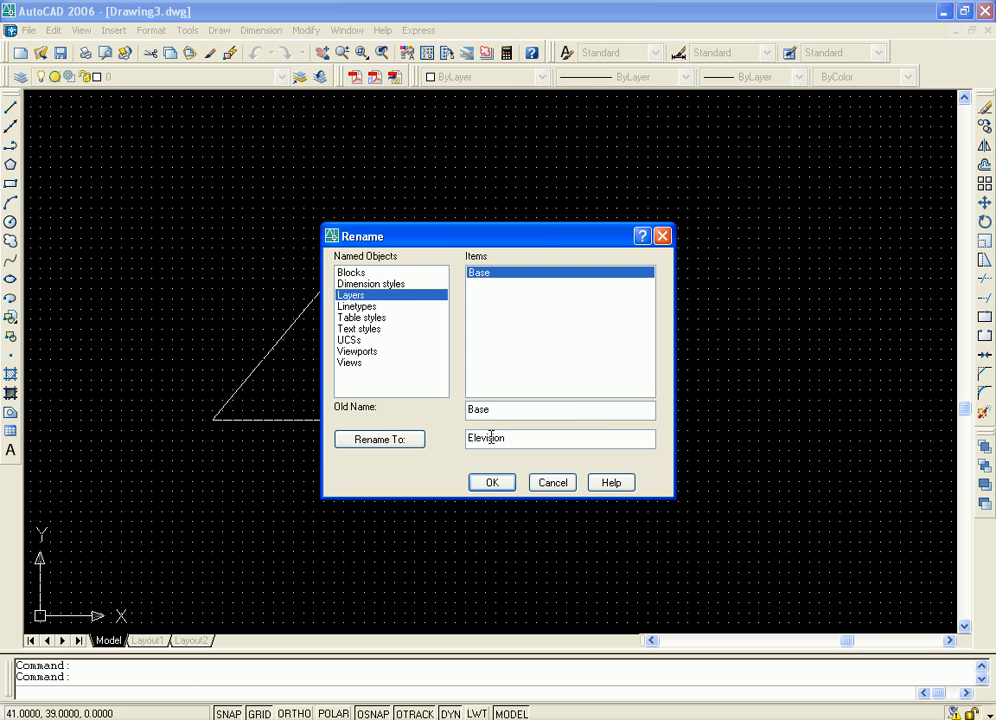
left_click(490, 485)
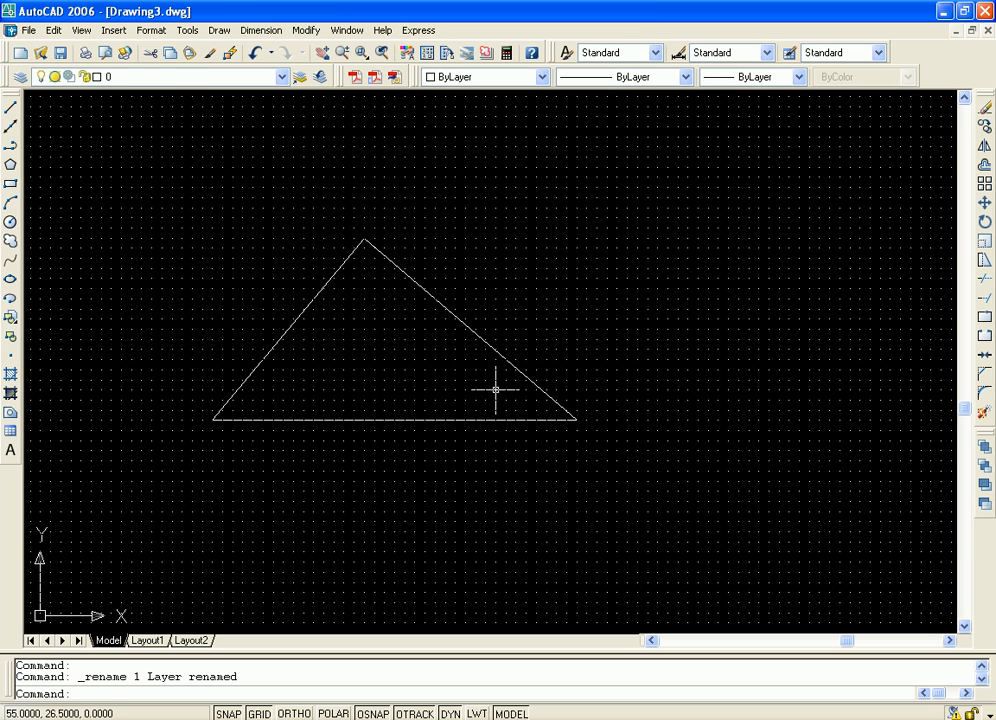
Check the renamed layer's entry in the Layer Properties Manager and close the manager without changing anything
left_click(151, 30)
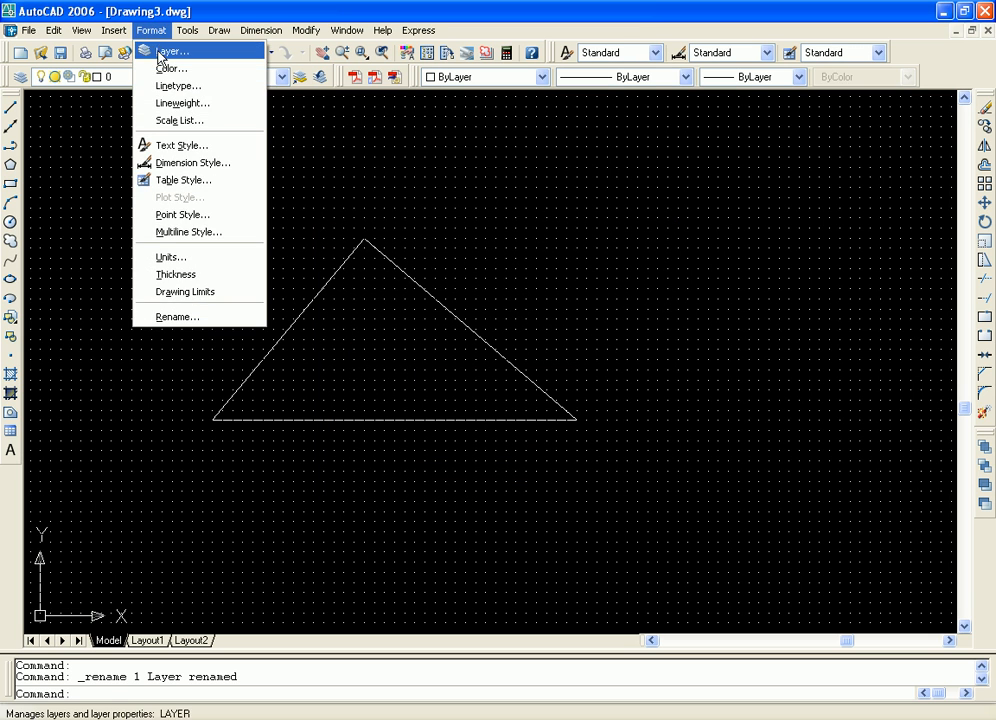
left_click(165, 51)
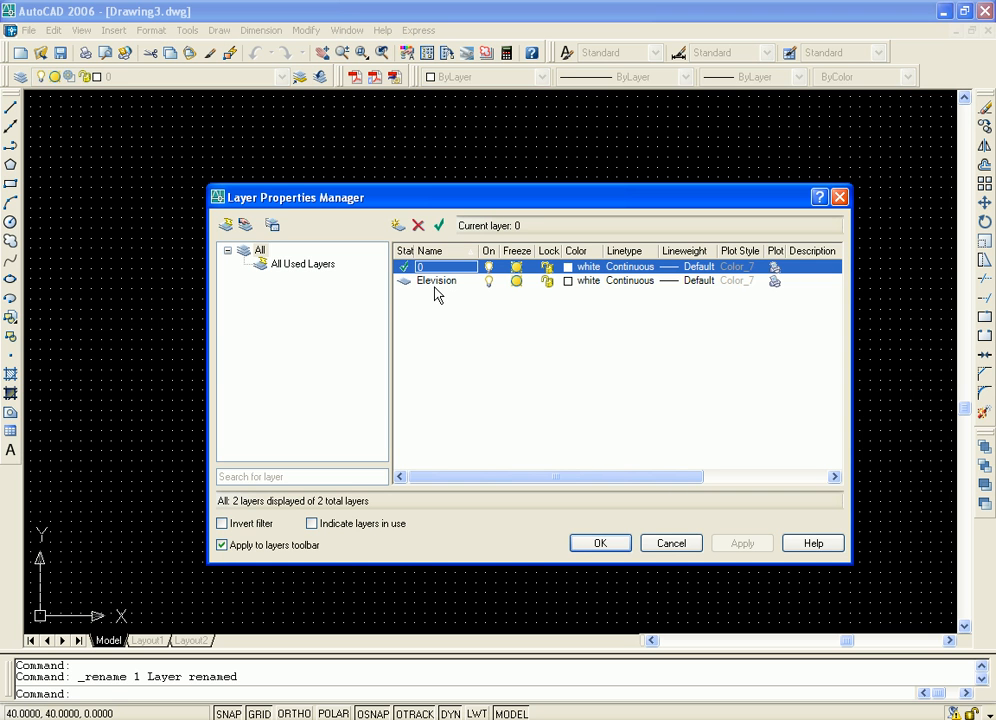
left_click(436, 284)
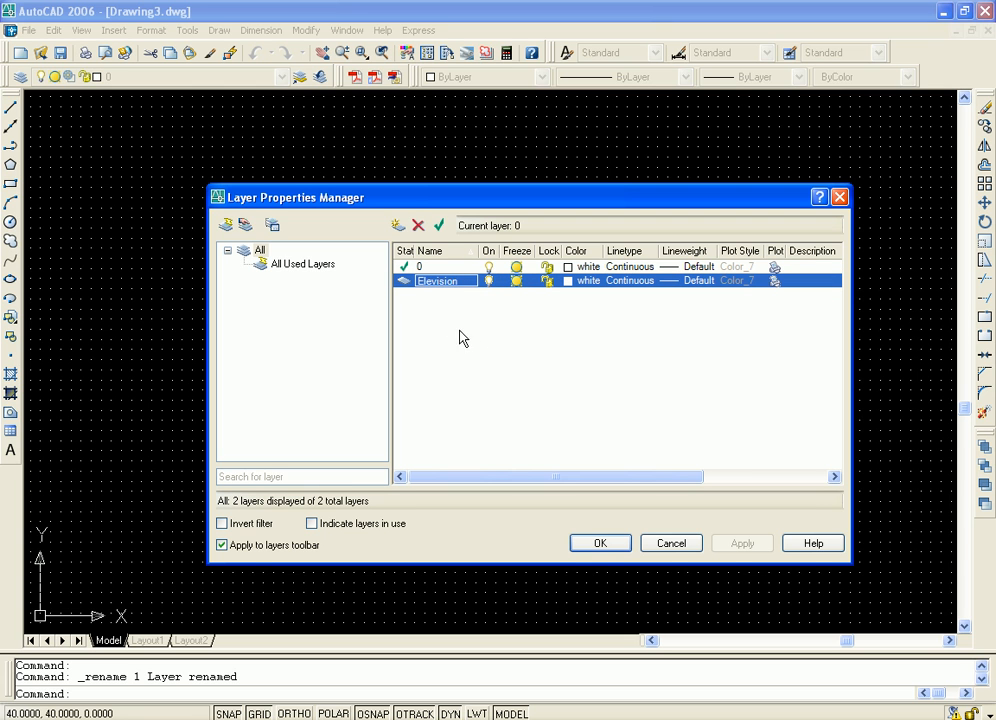
left_click(840, 197)
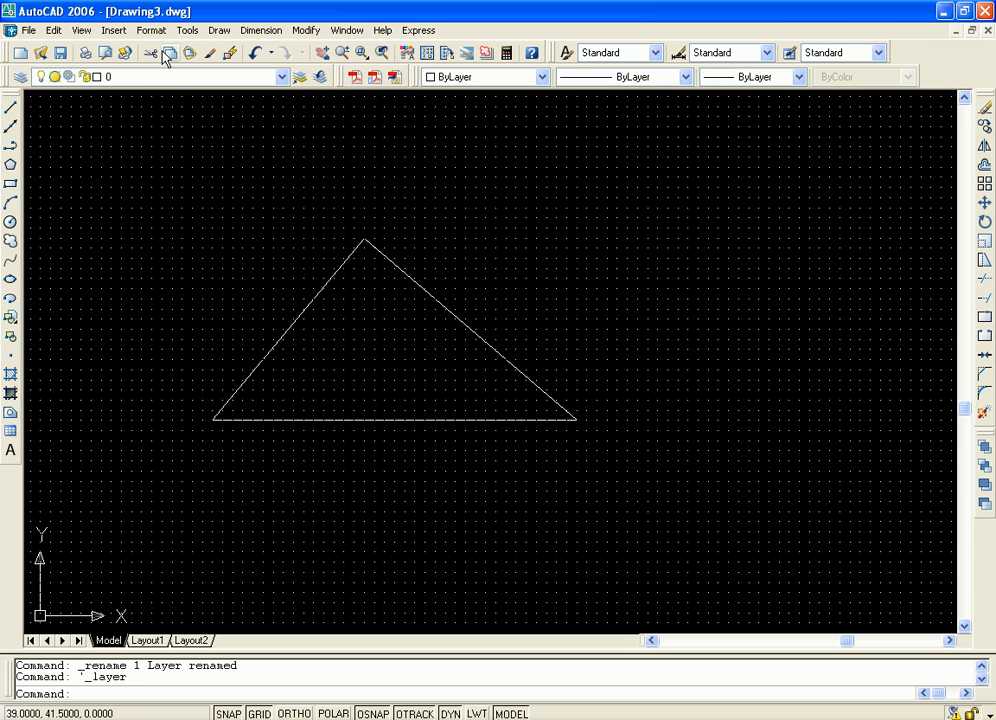
left_click(152, 32)
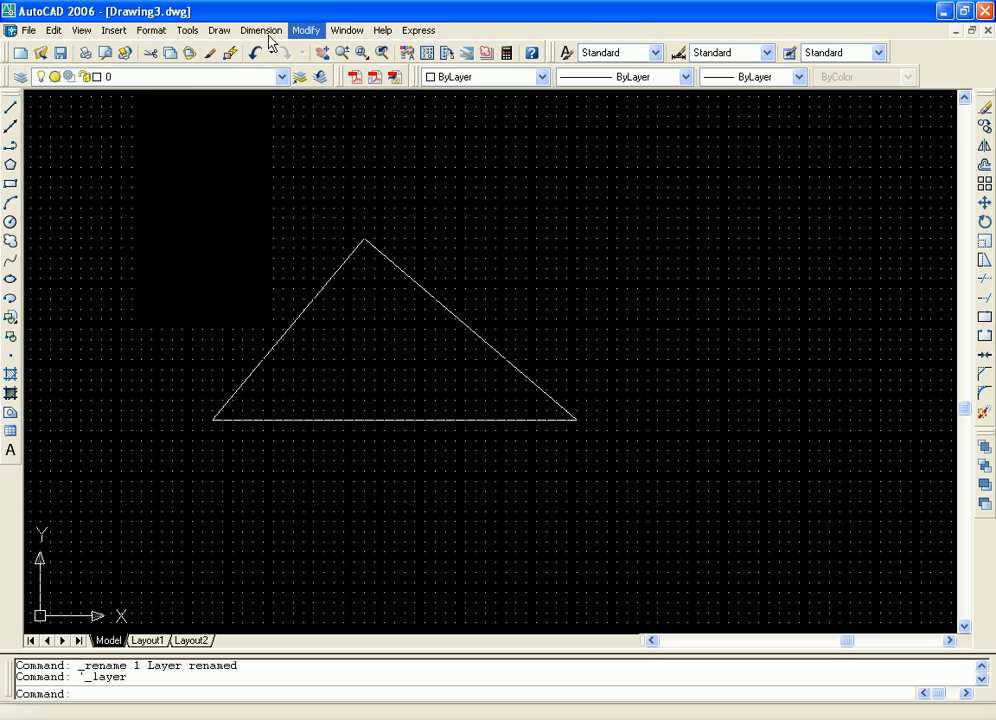
mouse_move(265, 35)
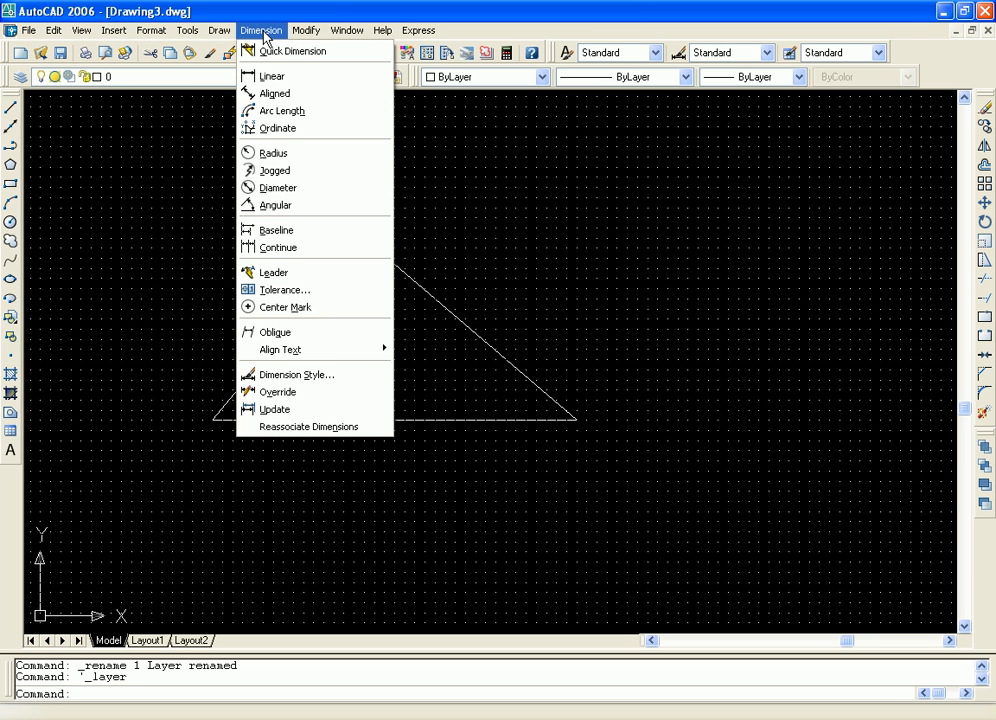
mouse_move(150, 38)
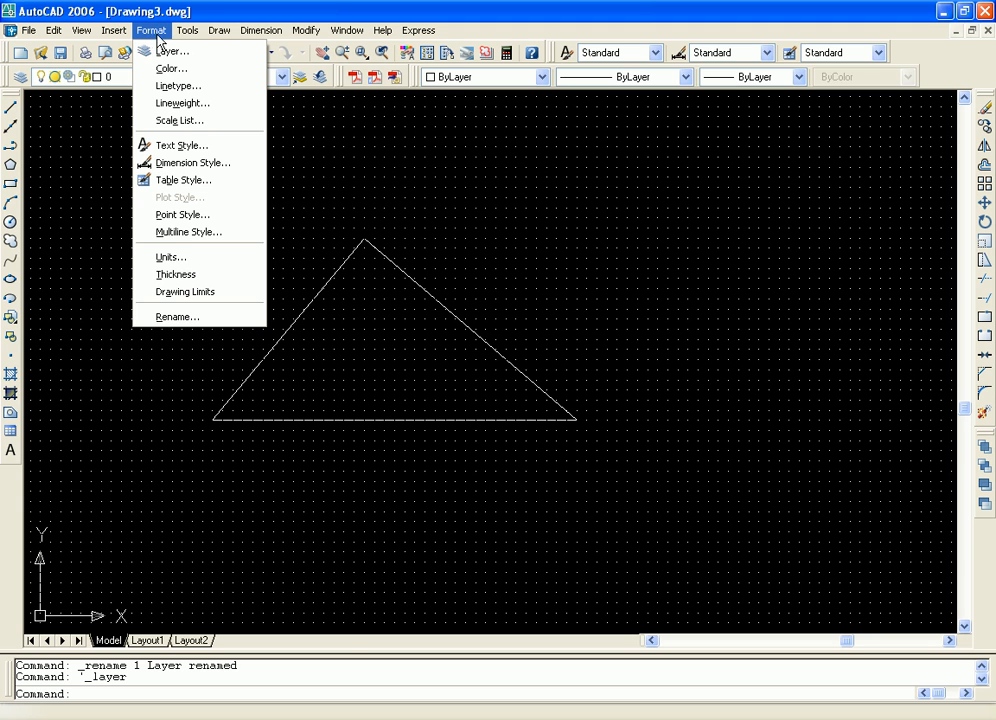
mouse_move(187, 38)
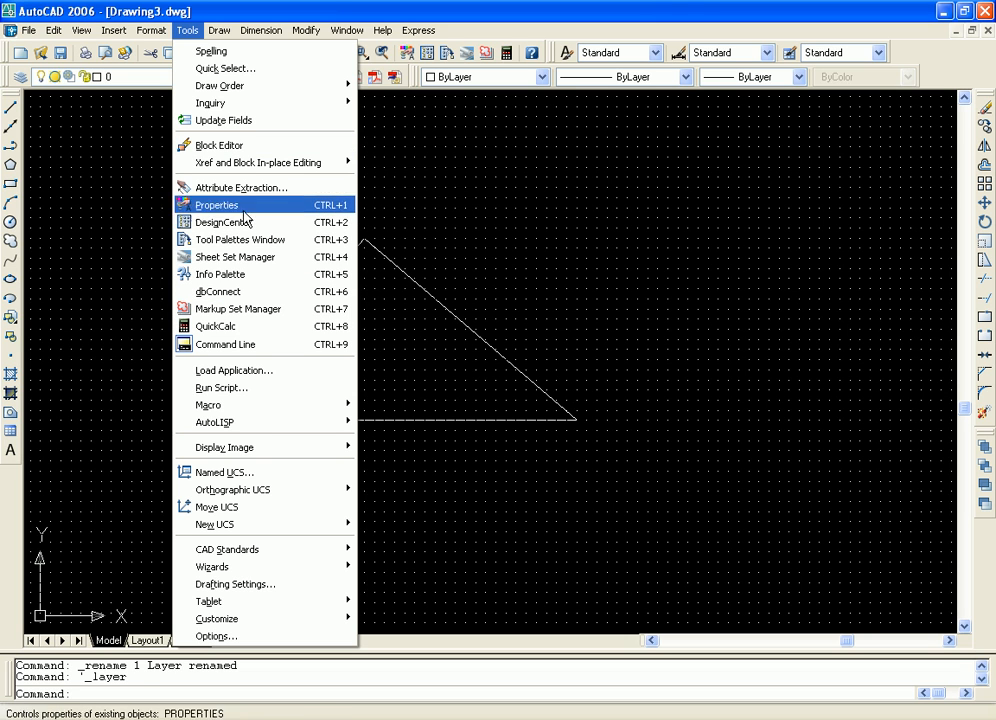
mouse_move(335, 92)
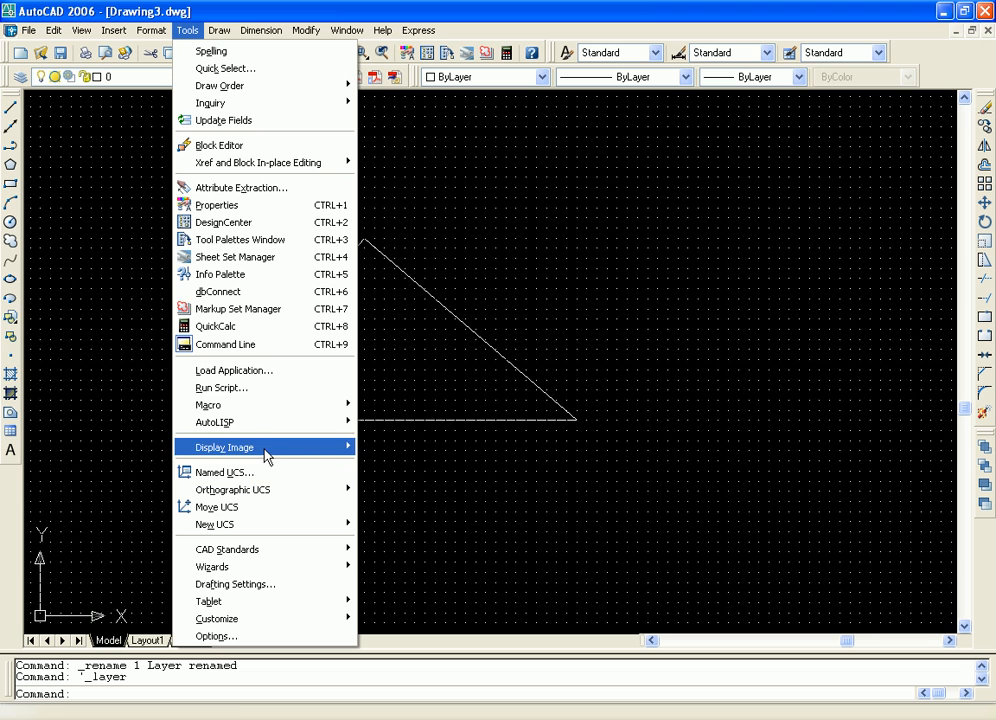
mouse_move(269, 446)
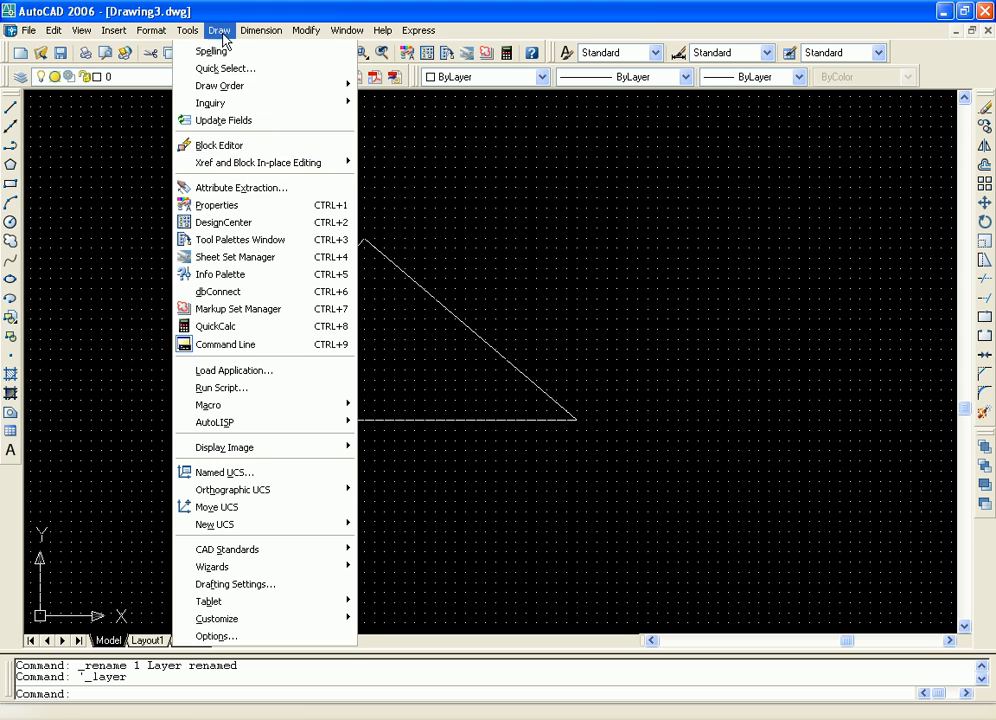
mouse_move(218, 33)
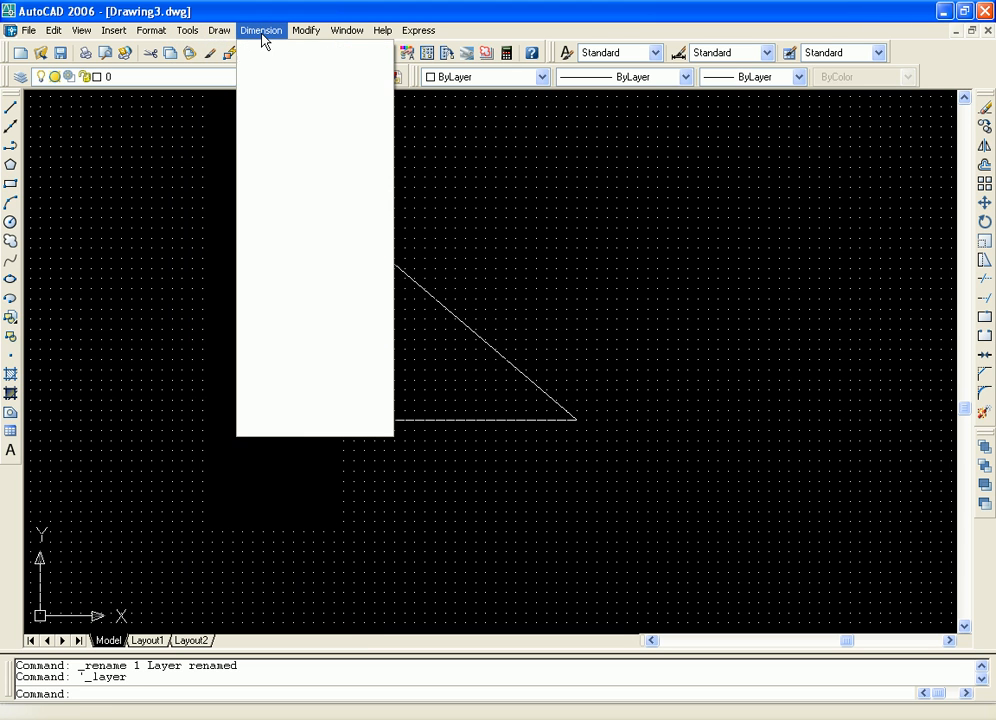
left_click(187, 31)
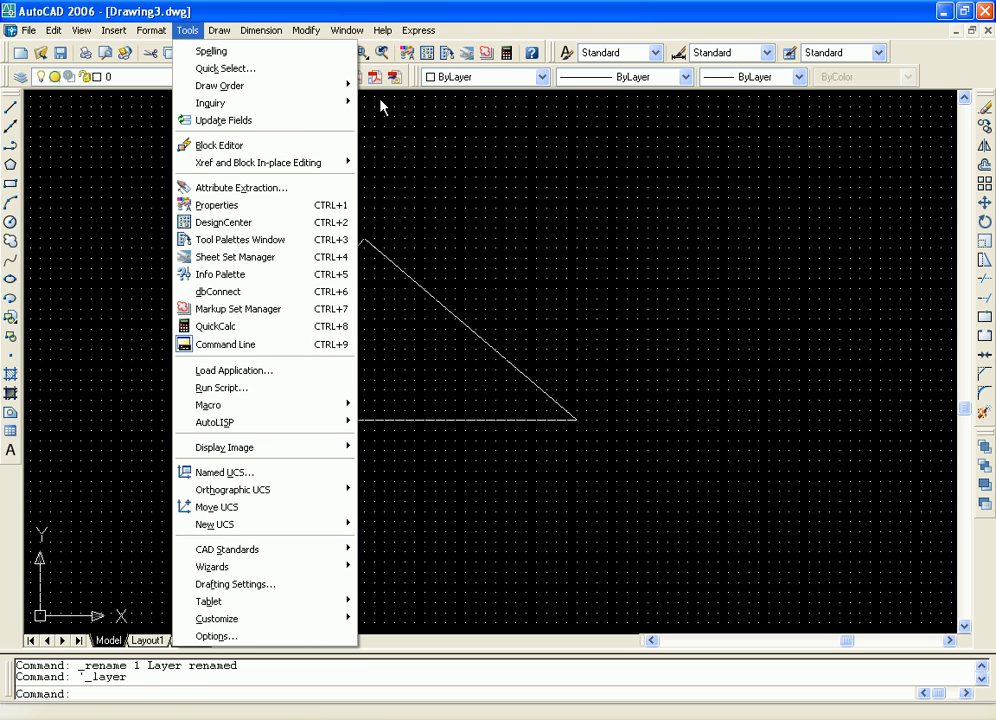
left_click(155, 37)
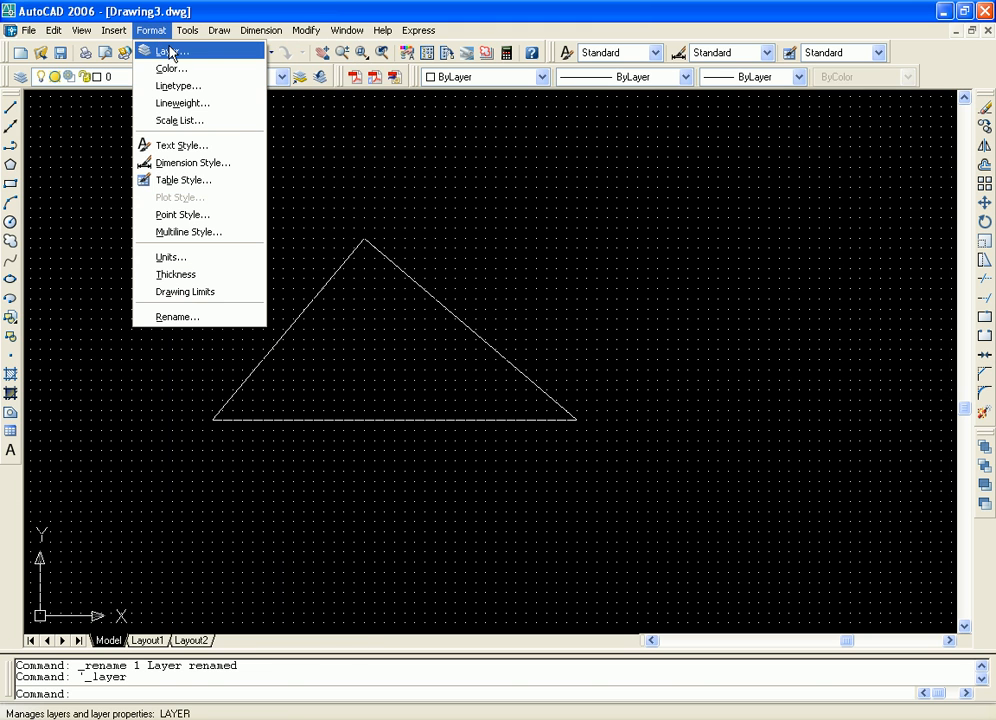
mouse_move(189, 38)
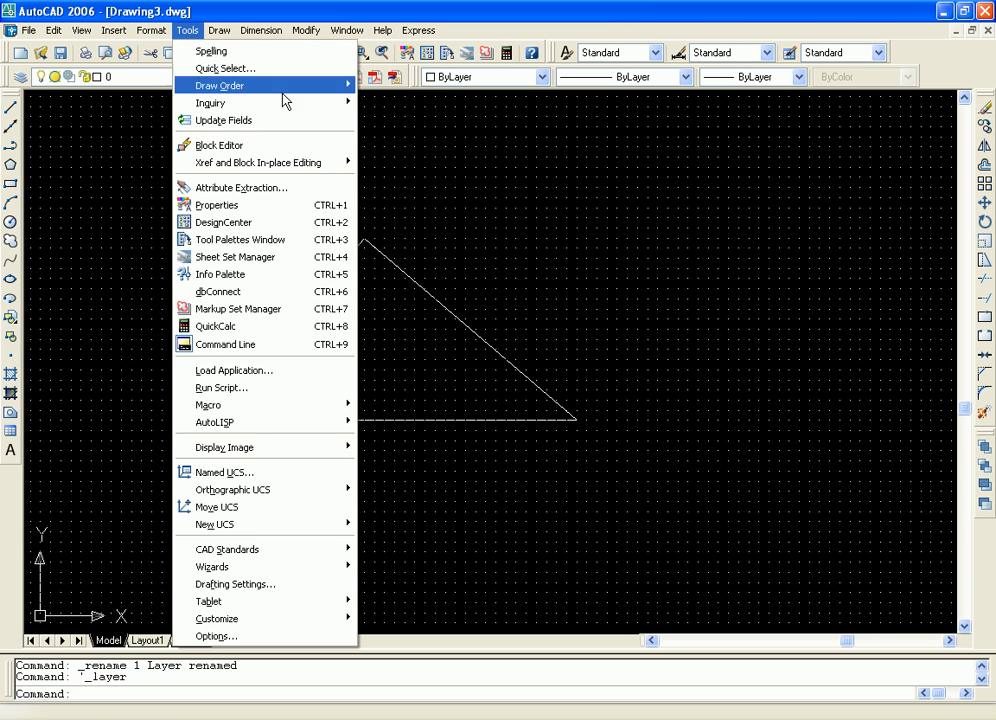
left_click(507, 185)
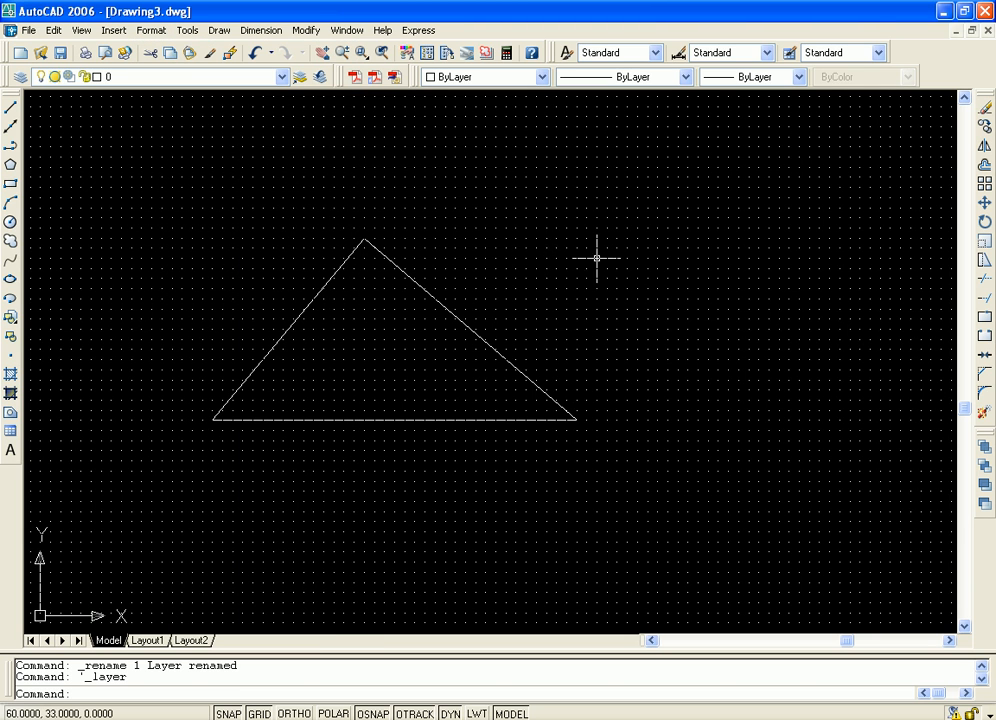